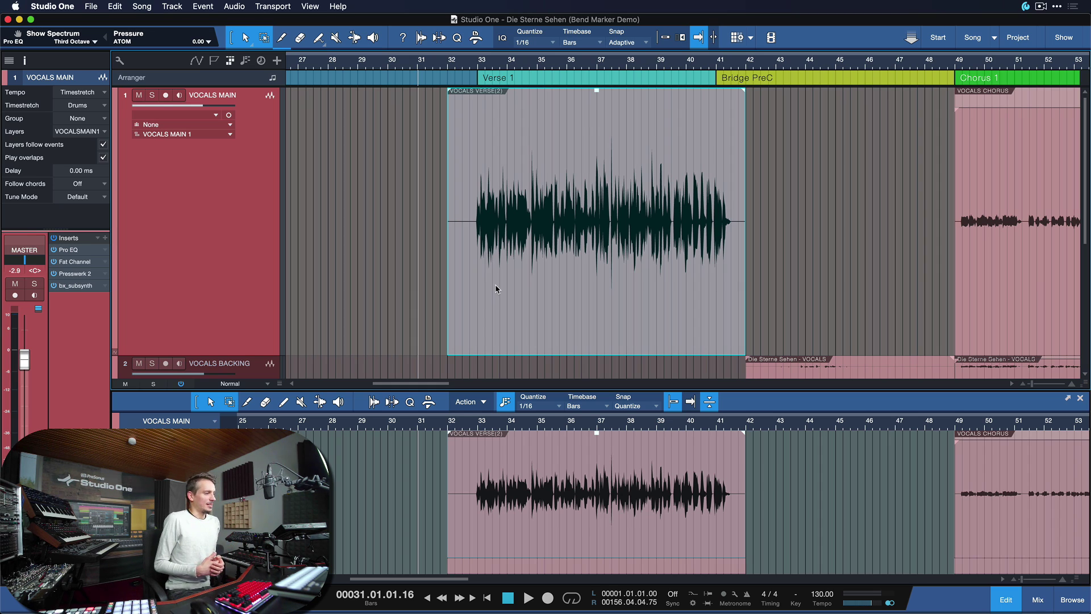
Play the song from bar 31 with the full song in view, then stop back at bar 31
key("space")
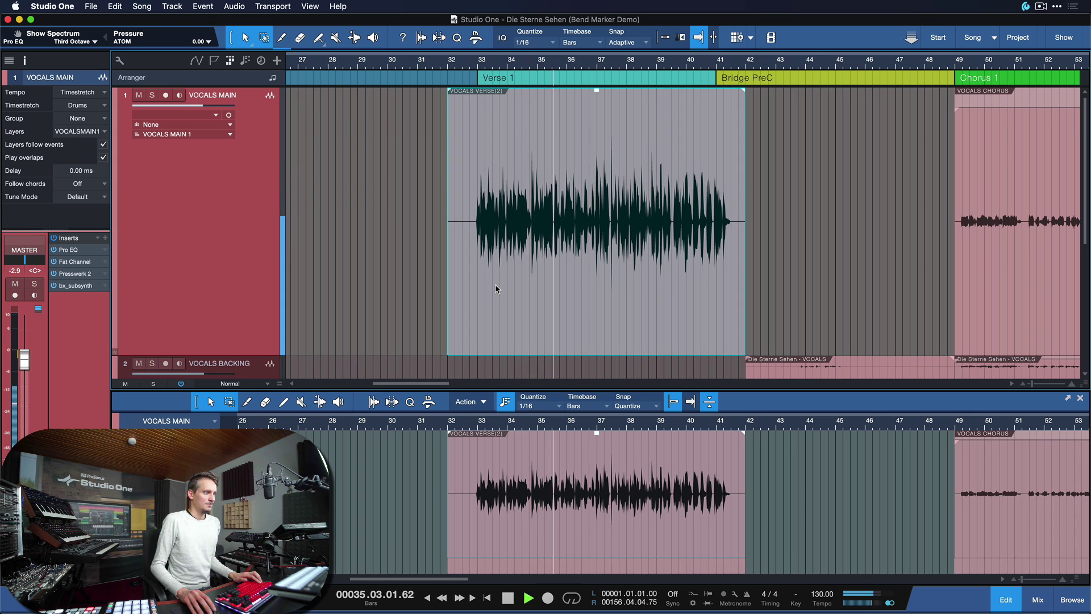
key("shift+z")
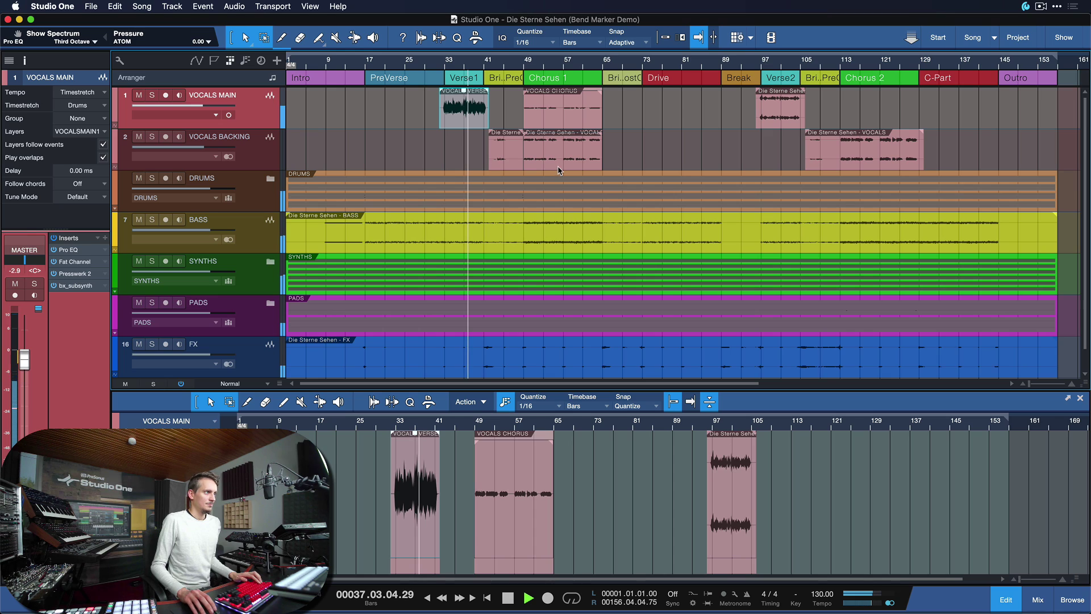
key("space")
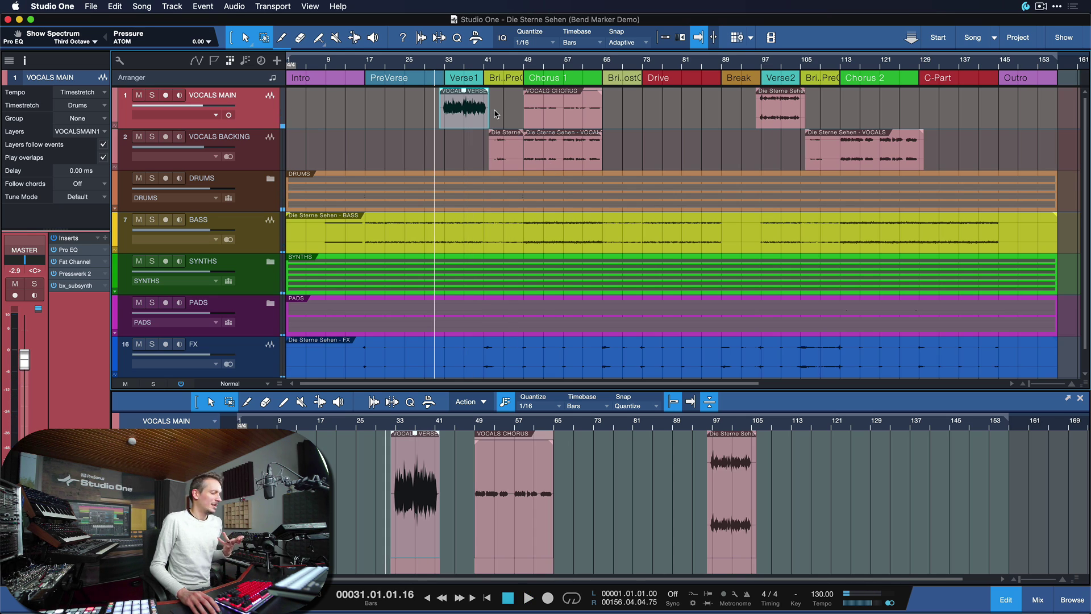
Zoom into the VOCALS MAIN verse event and scroll the view to its phrases at bars 34–36
key("shift+s")
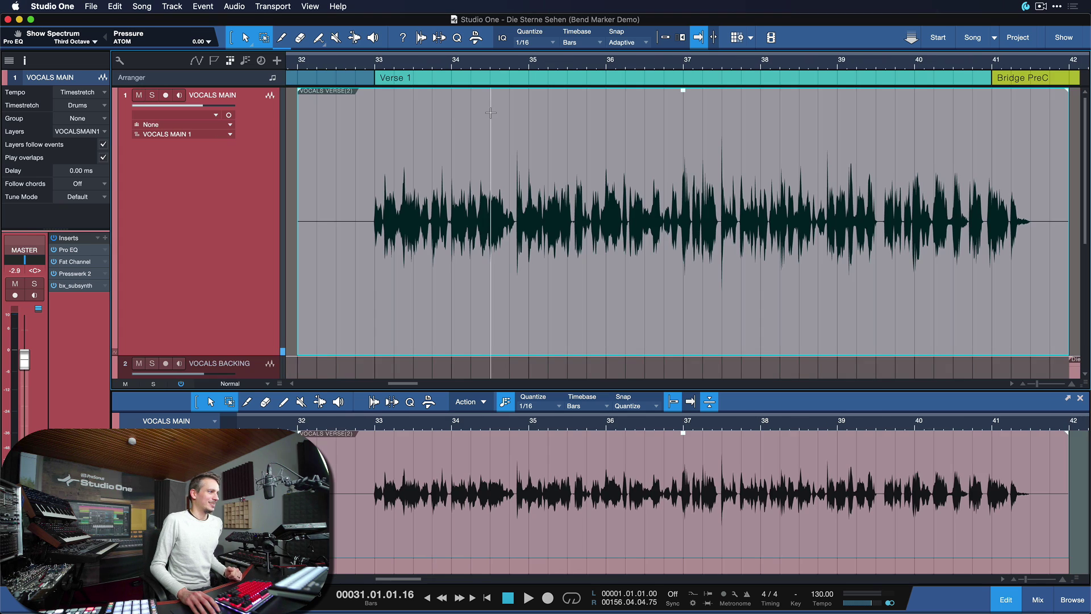
key("e")
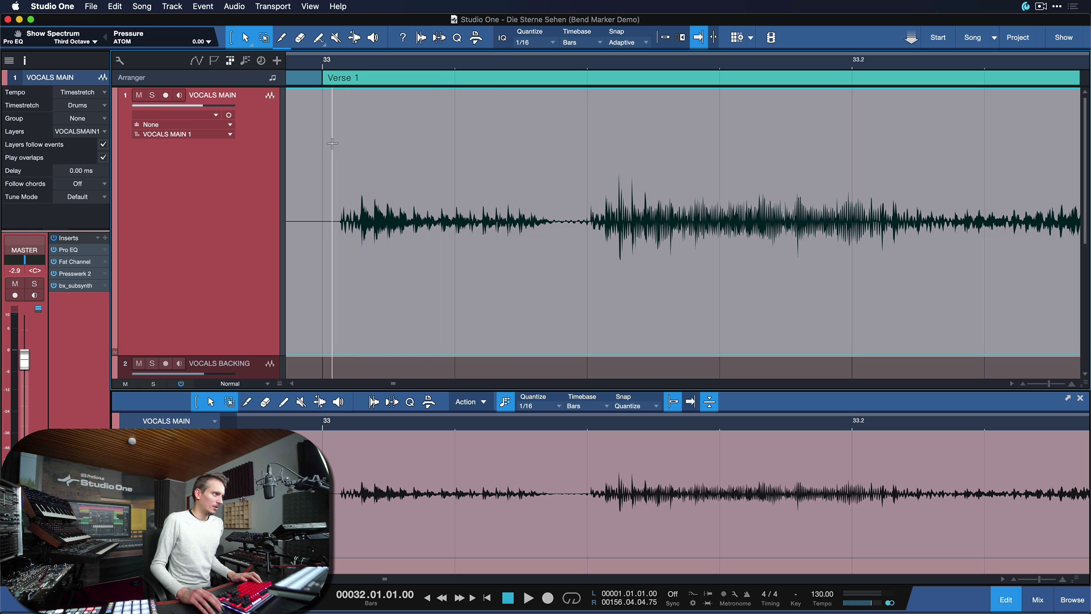
key("w")
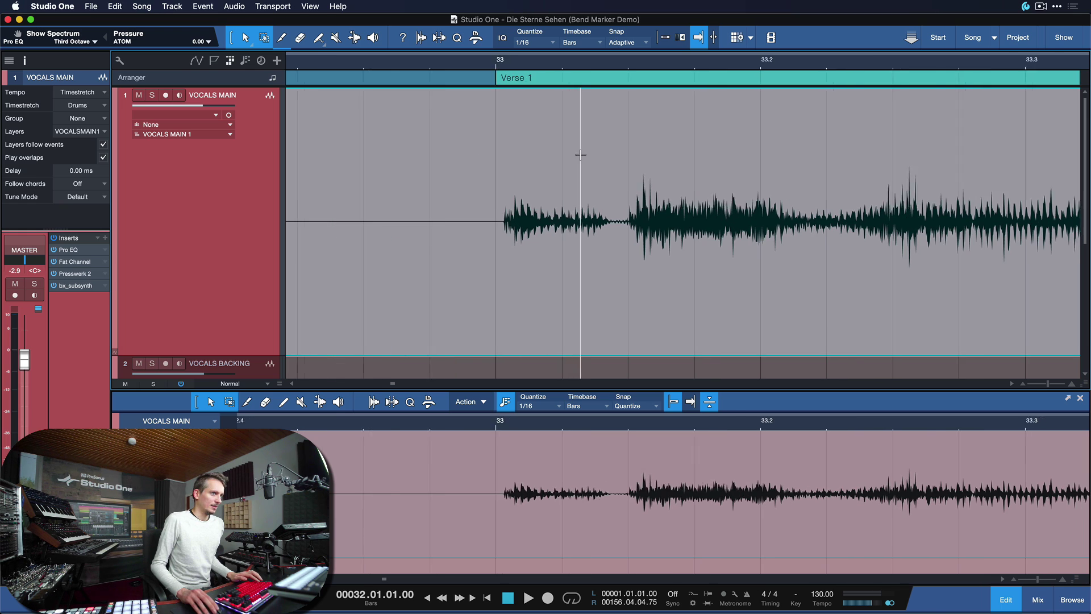
scroll(581, 154, "right", 10)
scroll(686, 233, "right", 4)
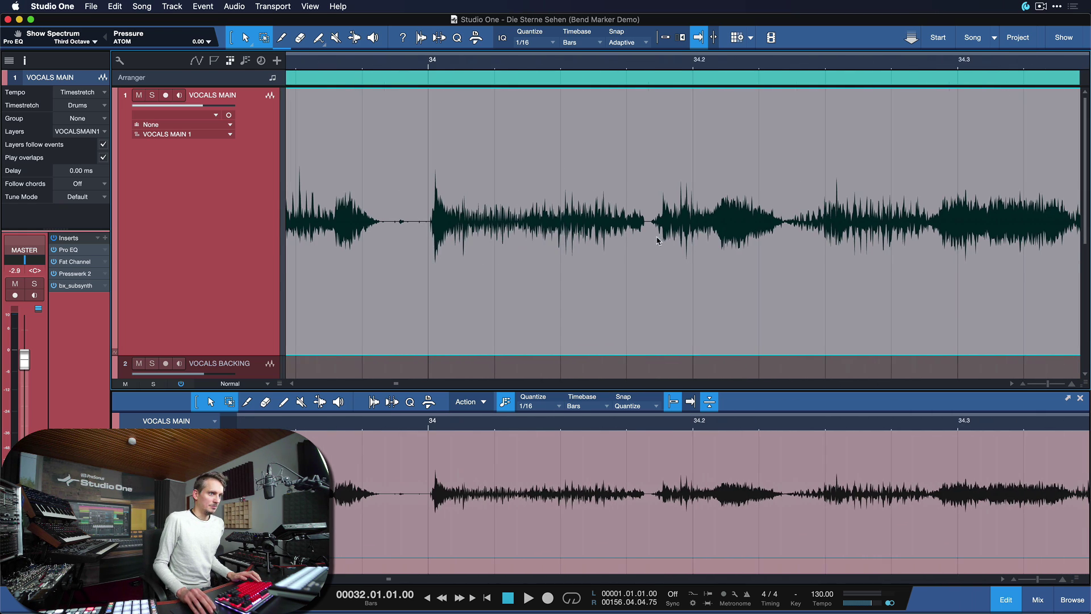
scroll(659, 224, "right", 6)
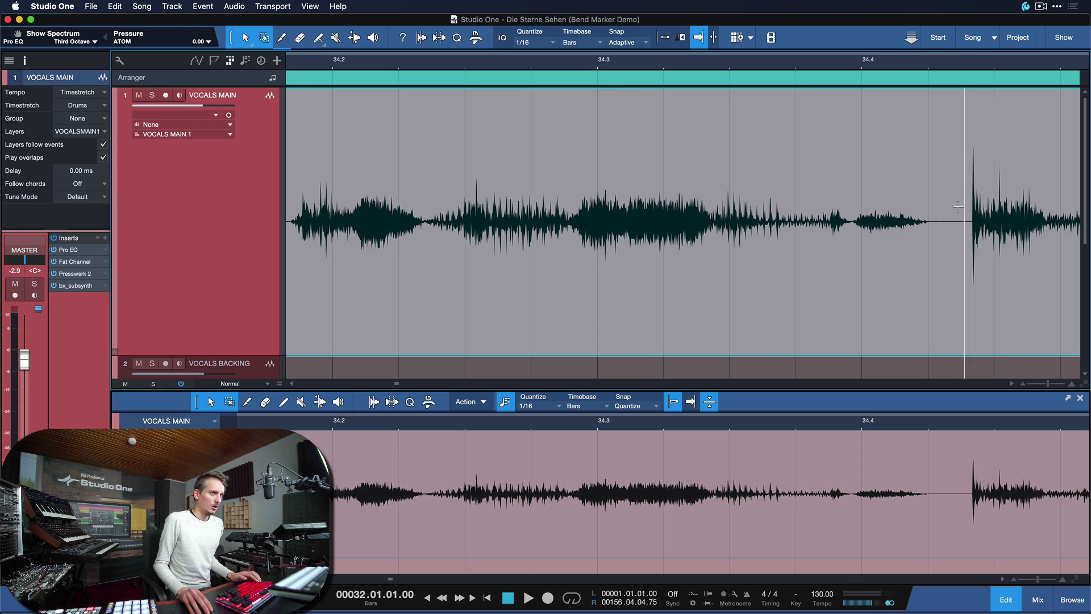
scroll(960, 222, "right", 3)
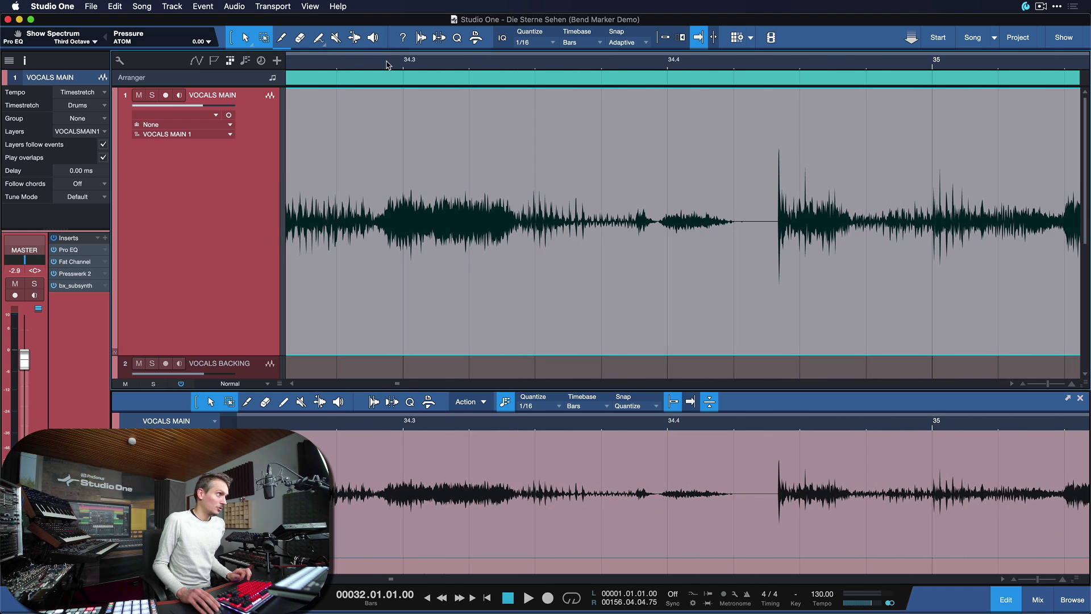
scroll(386, 64, "down", 10)
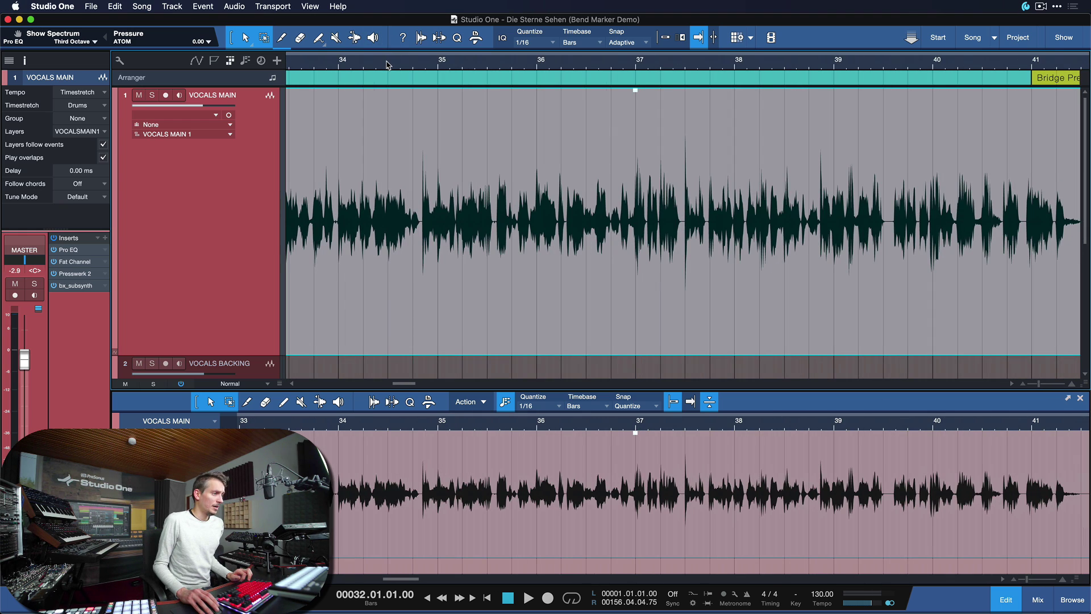
scroll(387, 64, "down", 5)
scroll(387, 64, "up", 8)
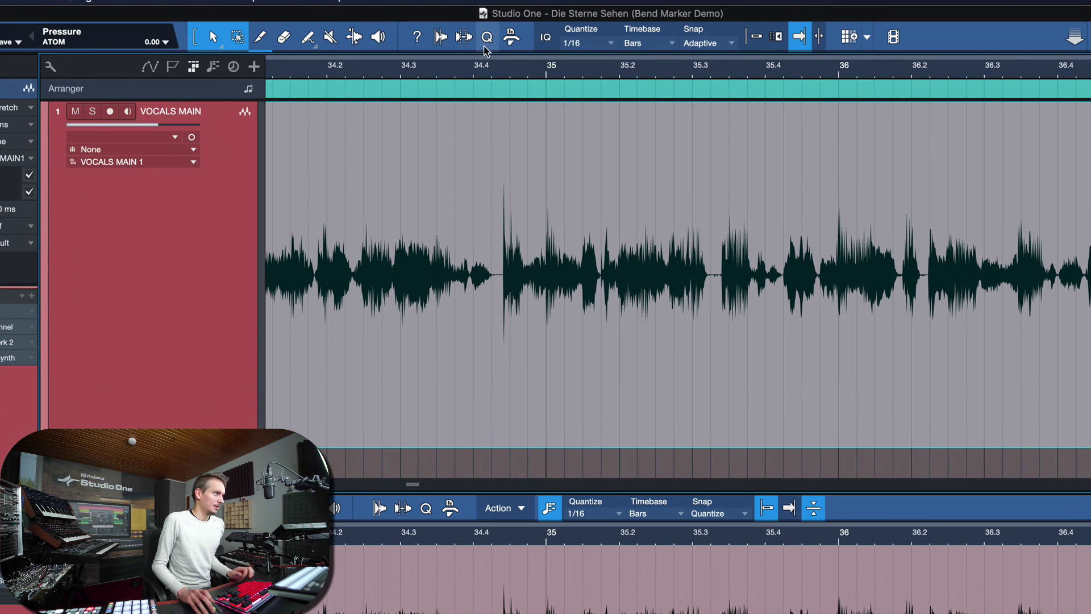
Choose the Bend Tool and show bend markers on the vocal verse event
left_click(354, 36)
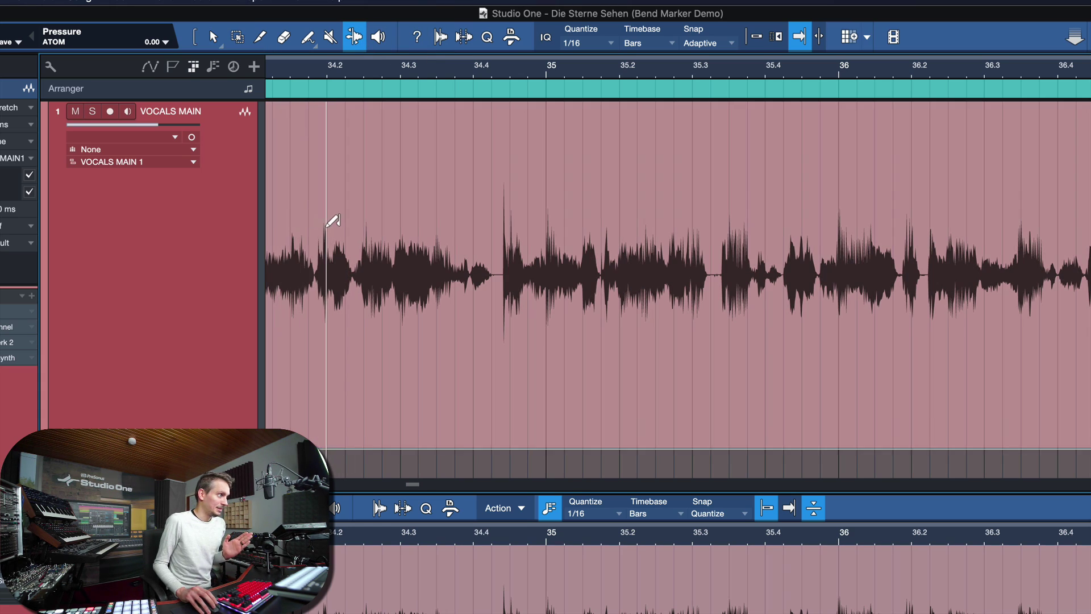
right_click(328, 225)
left_click(420, 284)
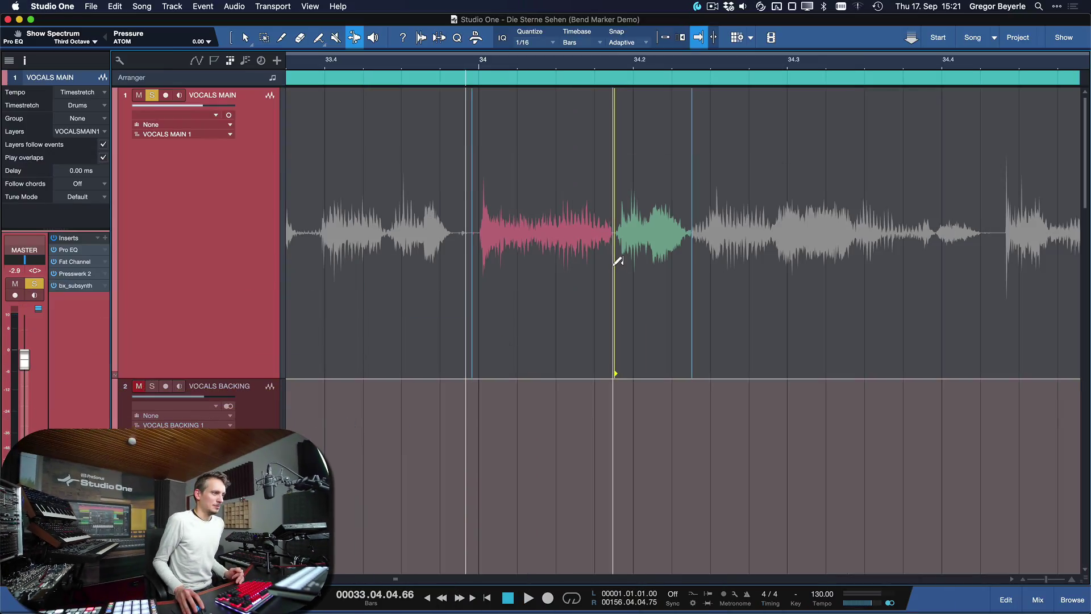
Drag four bend markers around bar 34 to stretch and compress individual syllables
mouse_move(616, 267)
left_mouse_down()
mouse_move(557, 275)
mouse_move(599, 283)
mouse_move(516, 282)
mouse_move(568, 284)
left_mouse_up()
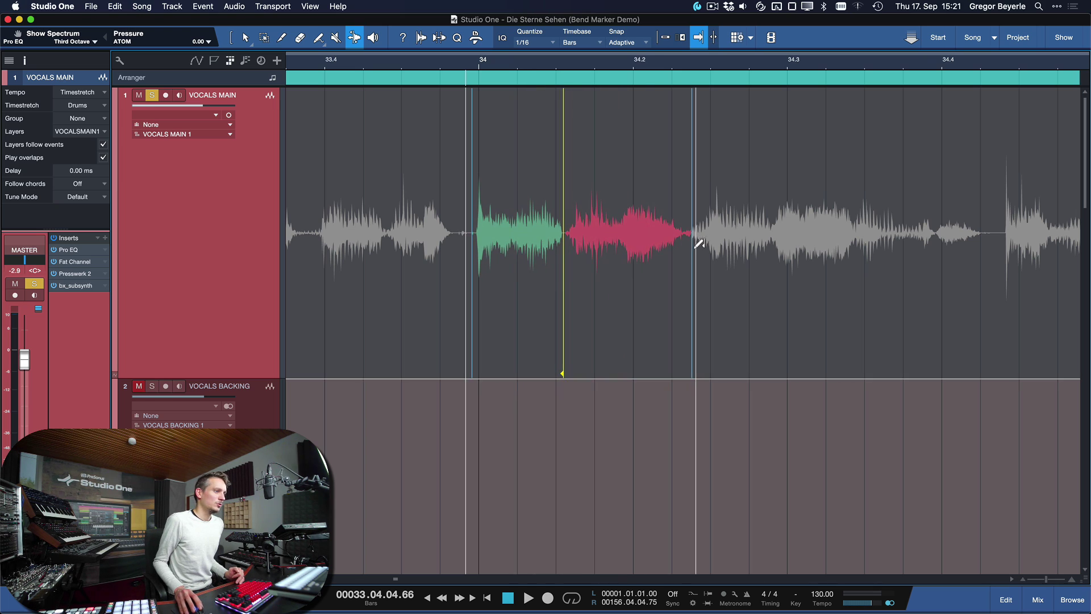
mouse_move(693, 244)
left_mouse_down()
mouse_move(743, 249)
mouse_move(654, 252)
mouse_move(778, 257)
mouse_move(674, 270)
mouse_move(780, 284)
mouse_move(763, 284)
left_mouse_up()
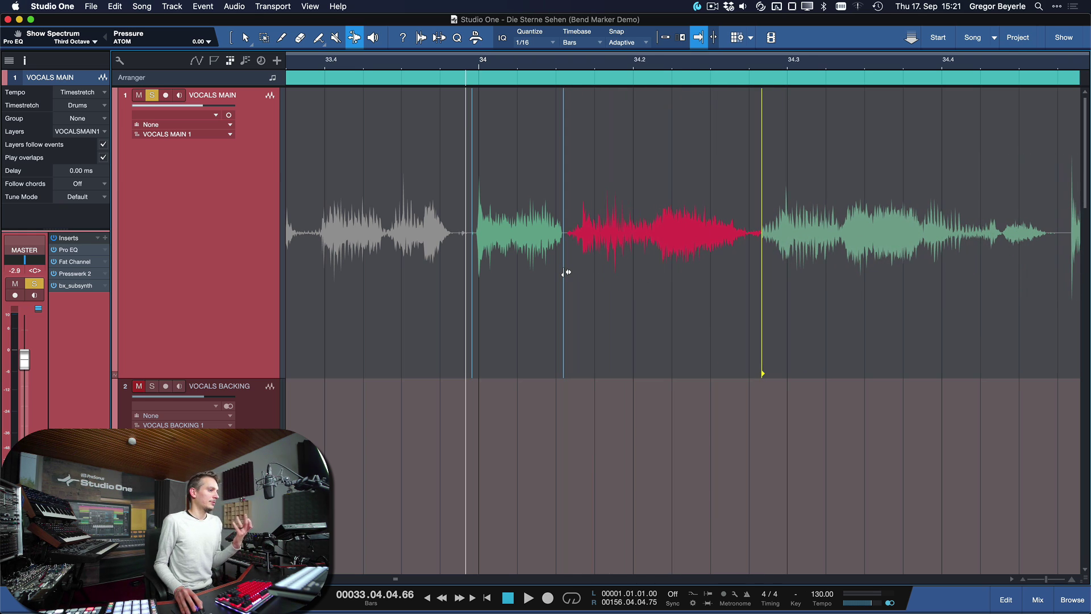
mouse_move(562, 272)
left_mouse_down()
mouse_move(535, 273)
mouse_move(670, 271)
mouse_move(524, 274)
left_mouse_up()
mouse_move(762, 259)
left_mouse_down()
mouse_move(679, 267)
mouse_move(765, 270)
left_mouse_up()
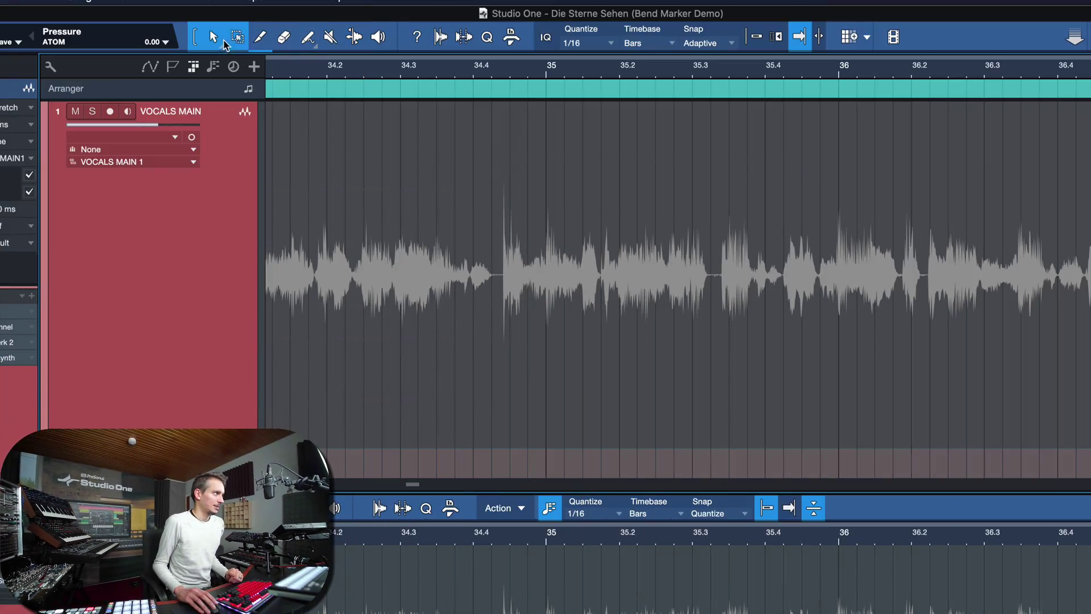
Fit the verse vocal event in view and set Audio Bend detection to Standard mode at 54% threshold
left_click(448, 341)
key("w")
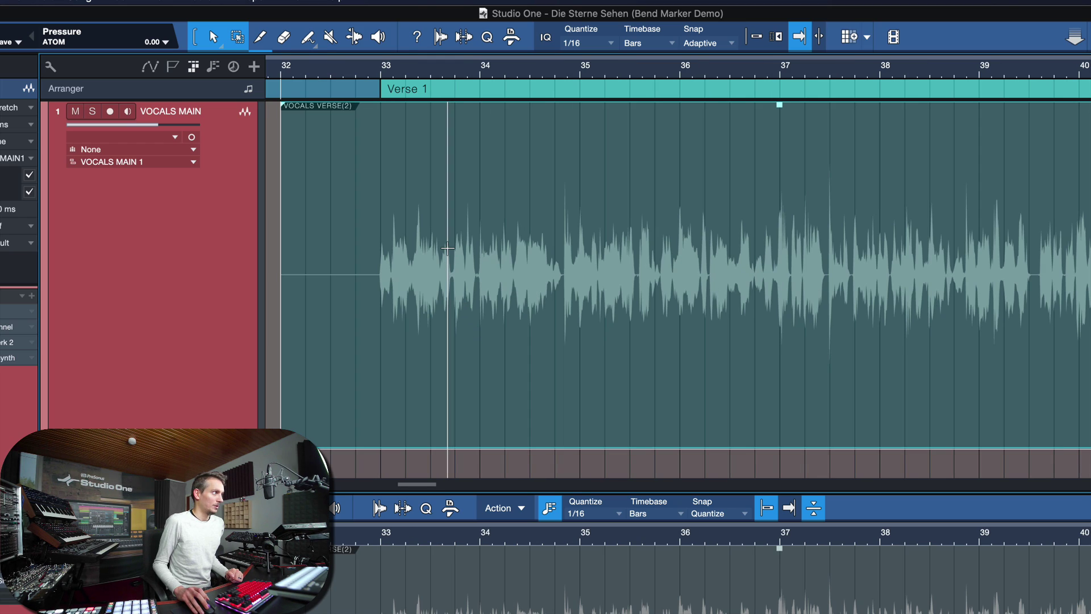
left_click(441, 36)
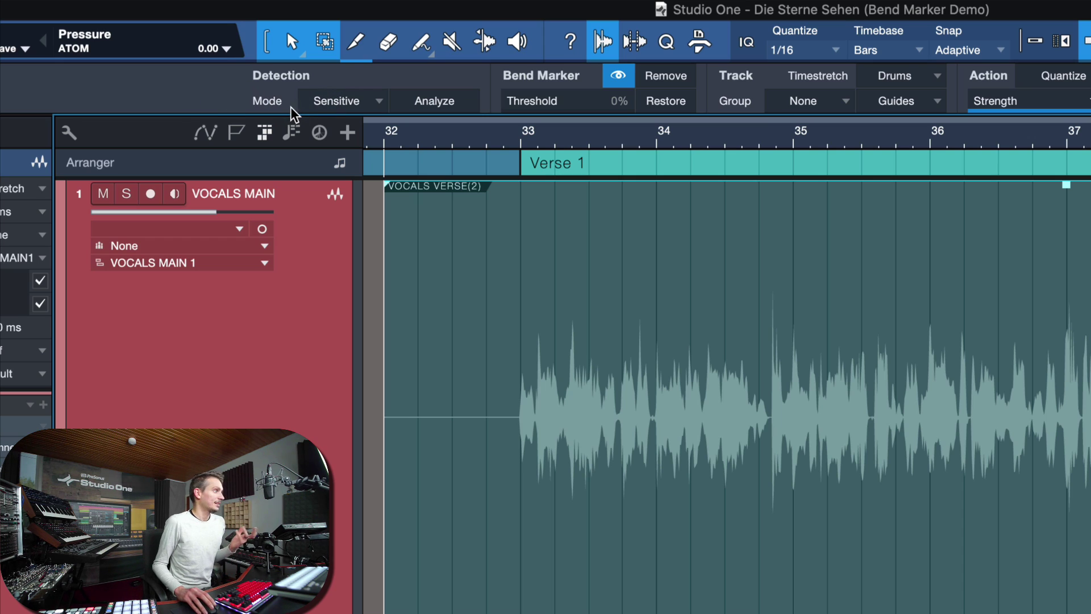
left_click(321, 111)
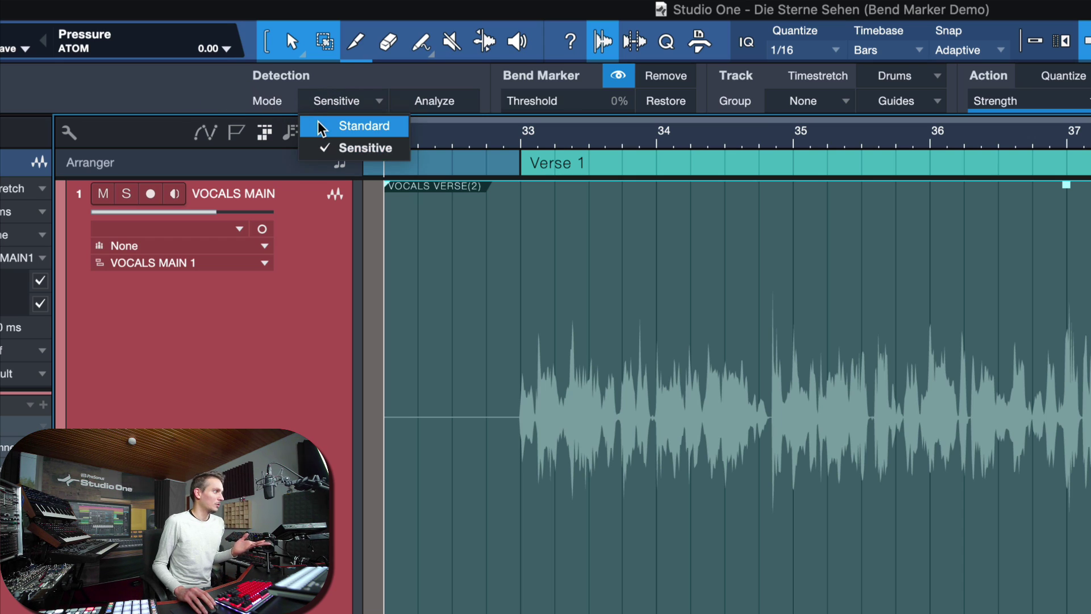
left_click(318, 124)
left_click(328, 108)
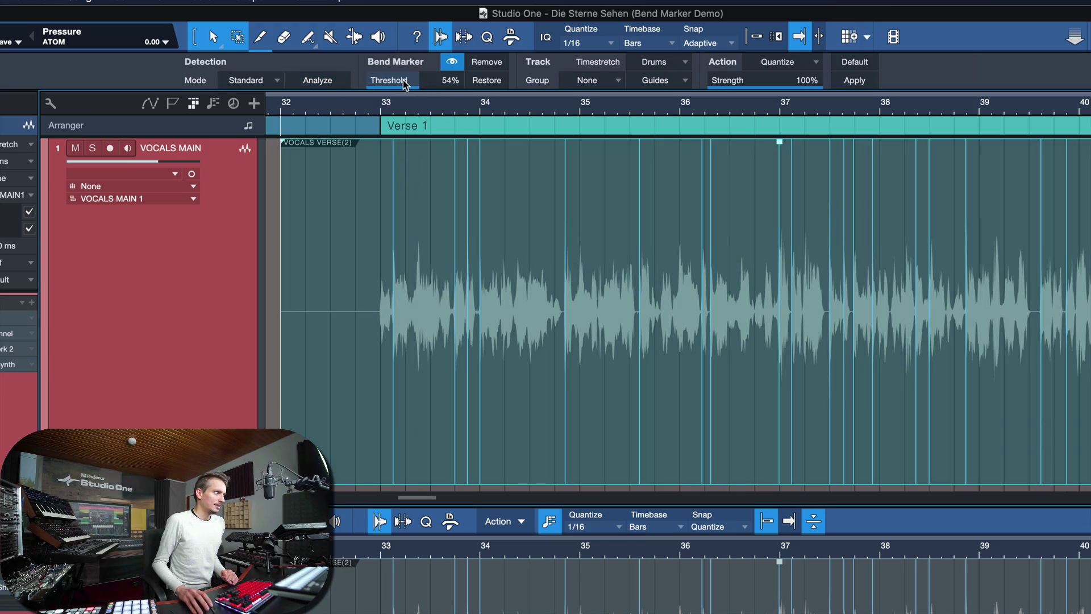
Drag the Bend Marker Threshold slider until it reads 81%
mouse_move(403, 84)
left_mouse_down()
mouse_move(371, 83)
mouse_move(426, 84)
mouse_move(370, 83)
mouse_move(420, 85)
left_mouse_up()
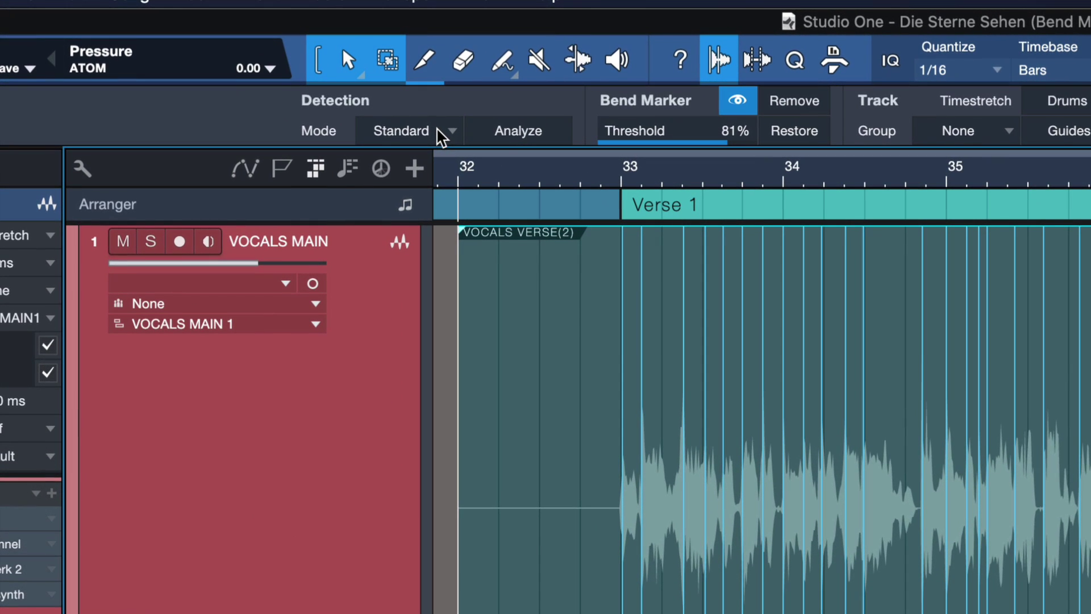
Re-analyze the verse vocal in Sensitive detection mode and lower the threshold to 48%
left_click(440, 136)
left_click(439, 186)
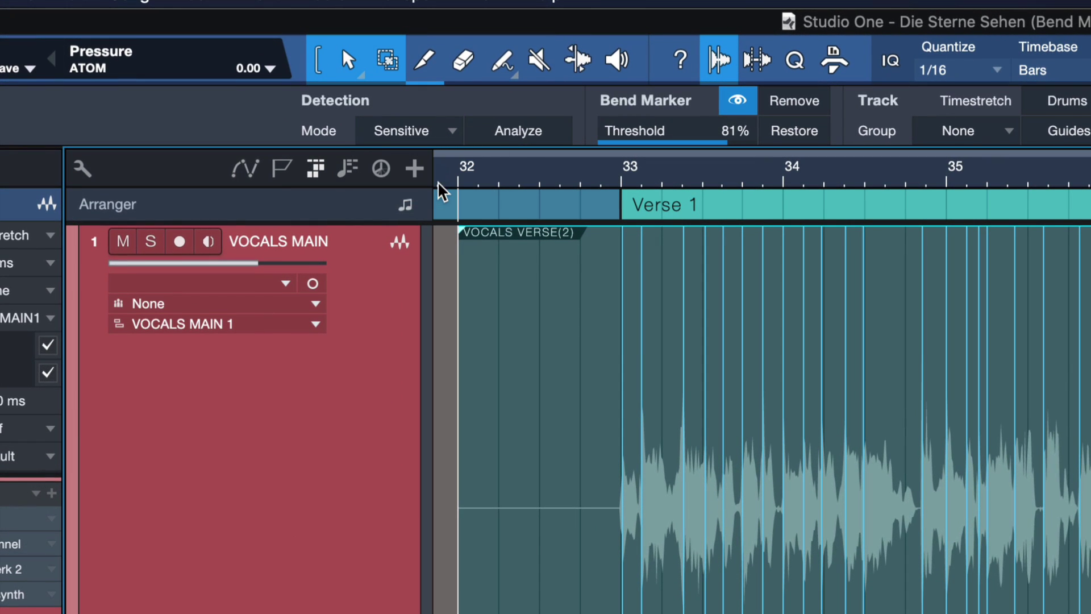
left_click(492, 136)
left_click_drag(660, 132, 599, 129)
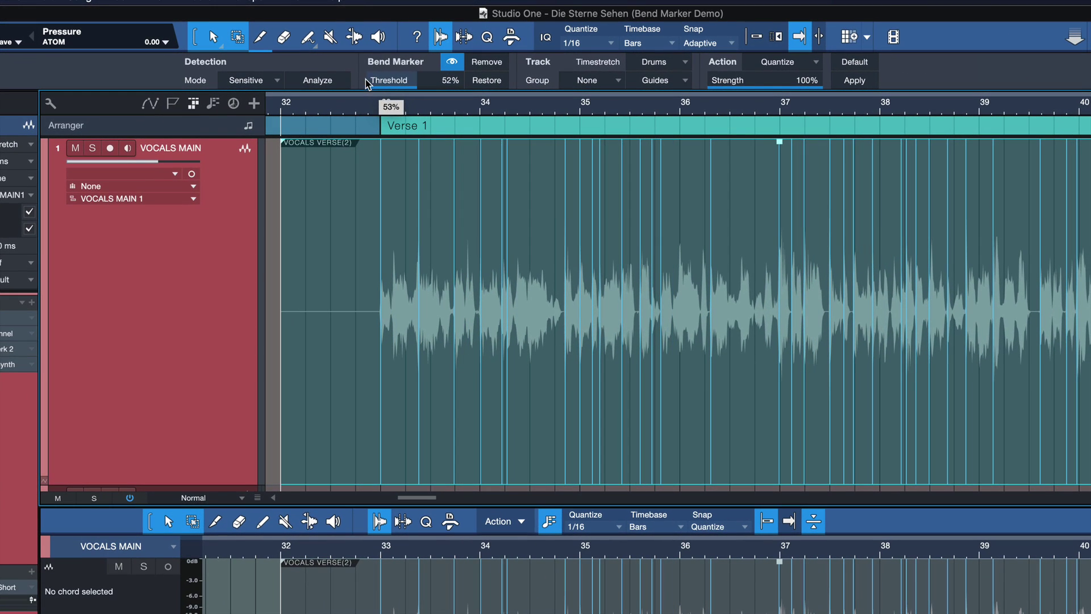
left_click_drag(366, 80, 363, 83)
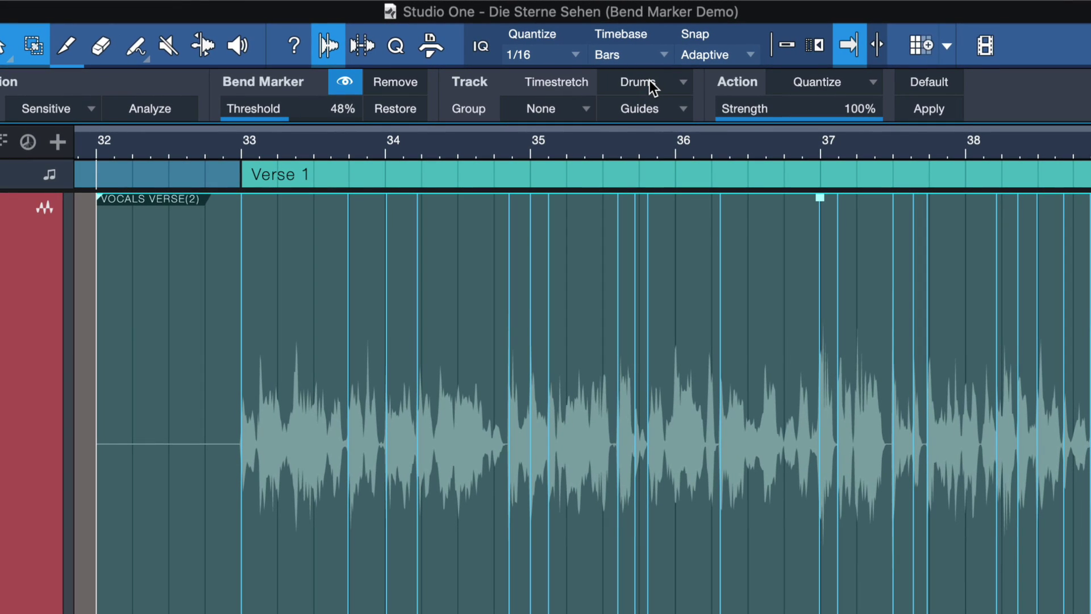
left_click(652, 89)
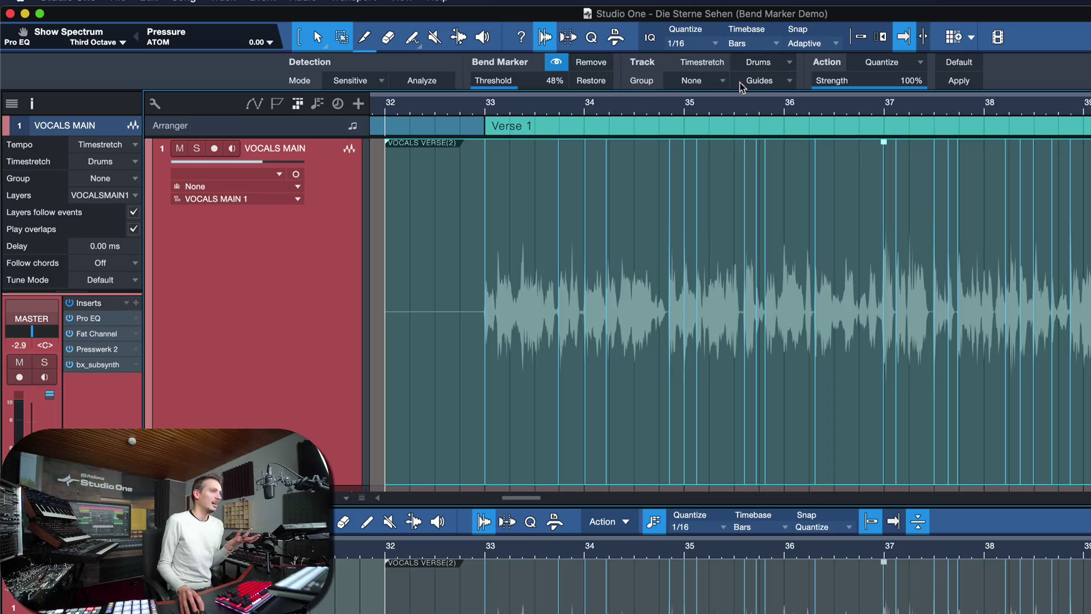
Set the track group to None, then group the main and backing vocal tracks as VOCALS
left_click(694, 86)
left_click(691, 100)
key("z")
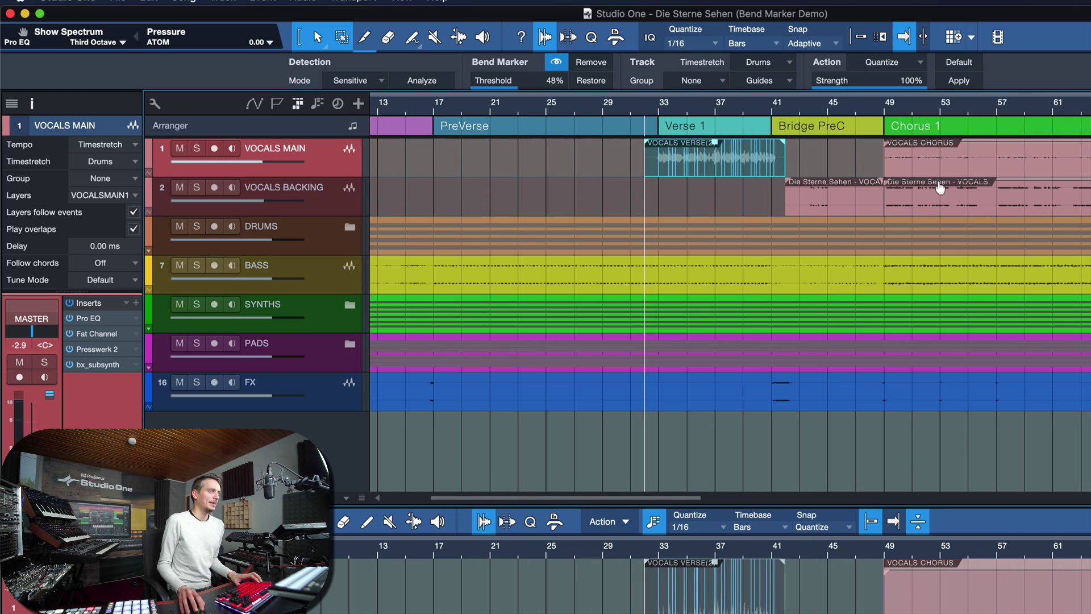
left_click(932, 162)
scroll(807, 165, "right", 5)
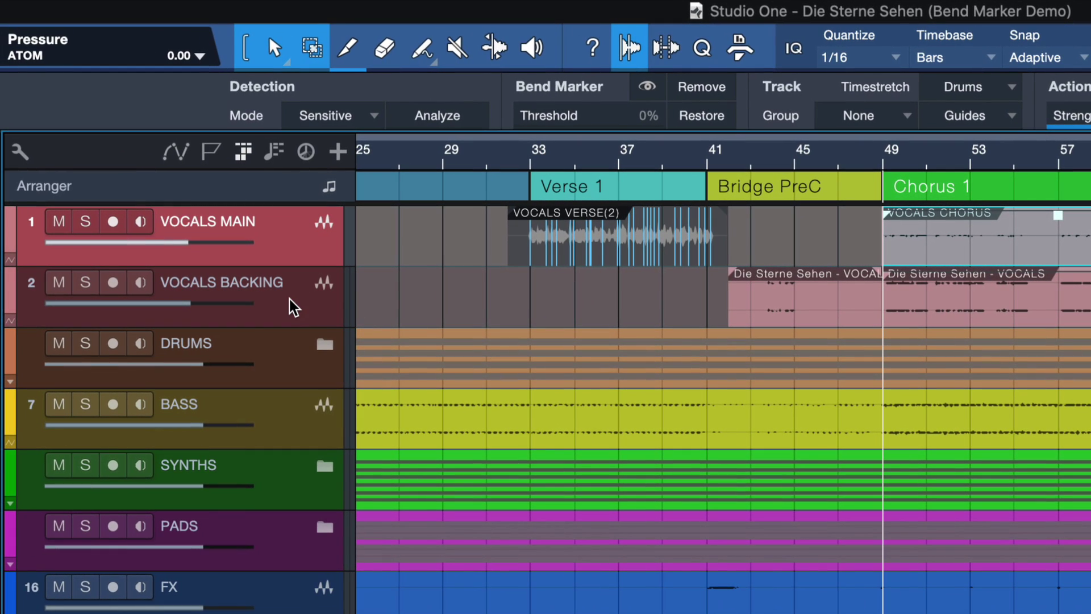
left_click(292, 307, "shift")
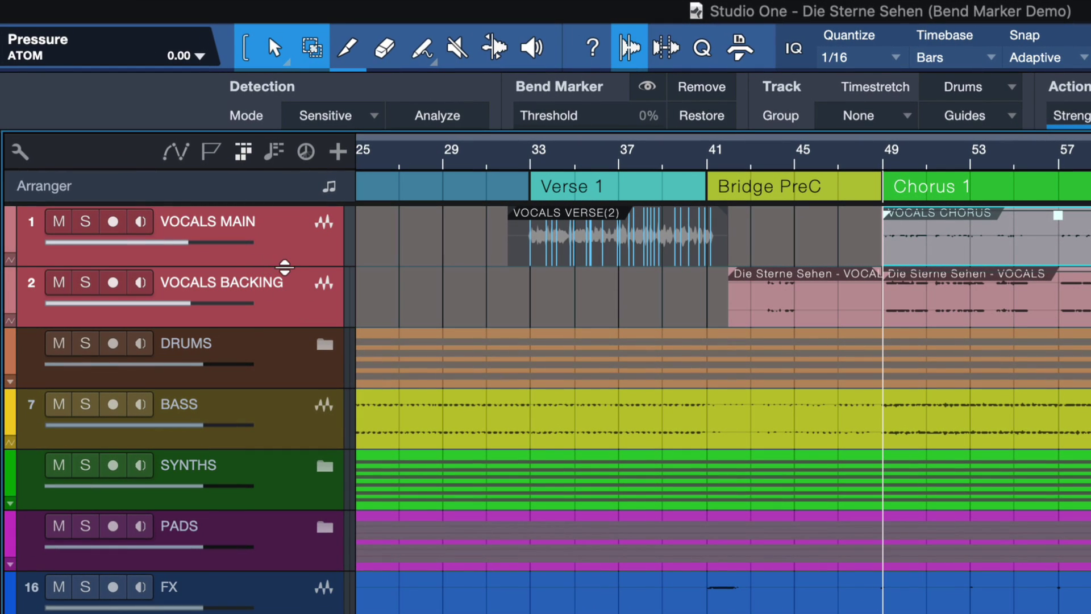
right_click(254, 293)
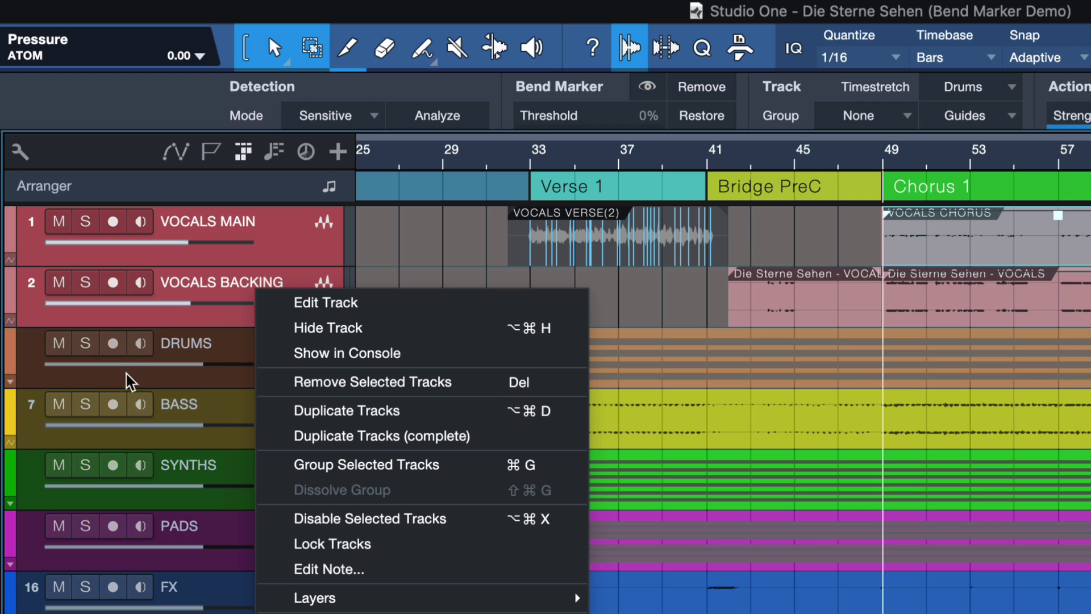
left_click(288, 467)
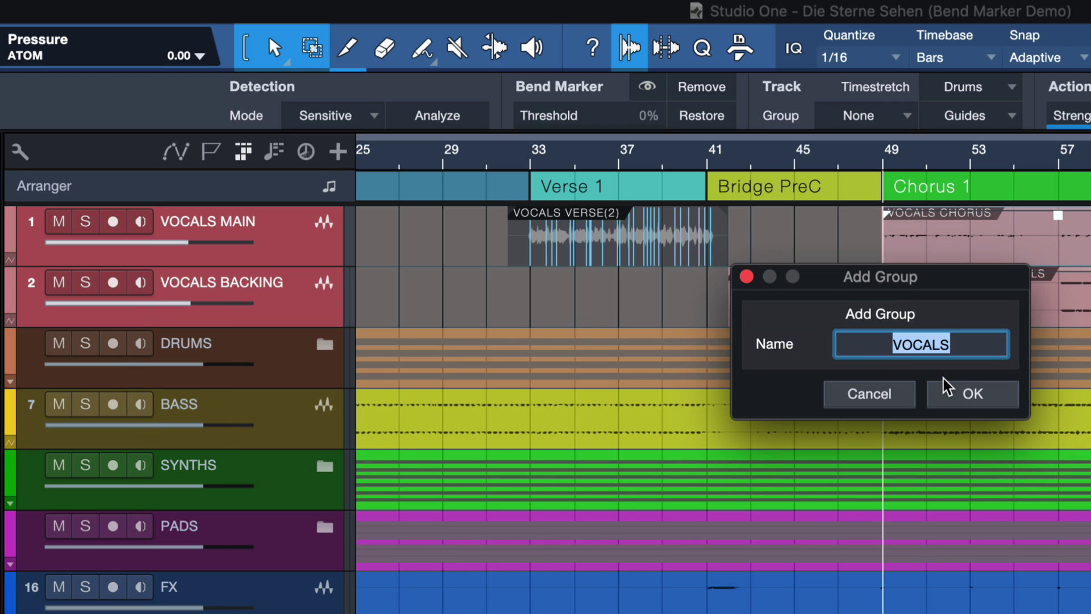
left_click(966, 394)
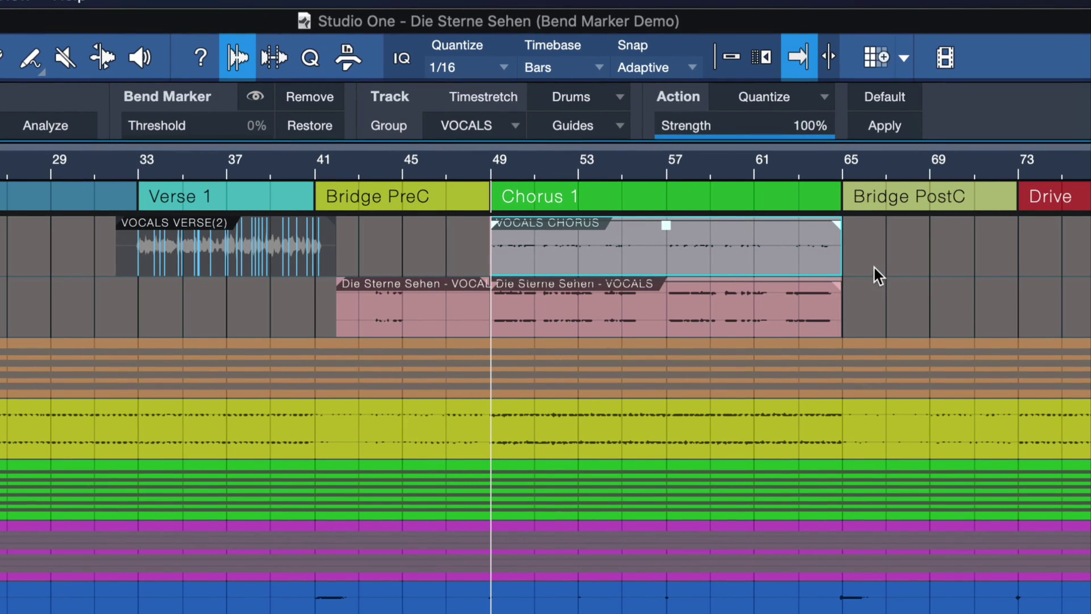
Select the chorus events on both vocal tracks and check the available guide tracks
left_click_drag(874, 267, 813, 295)
left_click(606, 127)
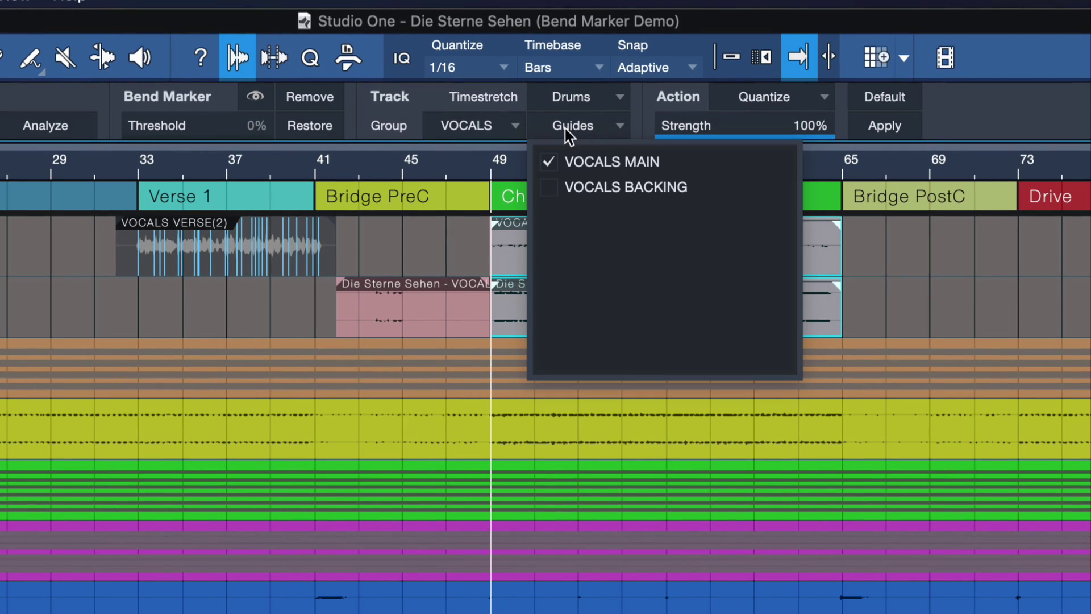
left_click(537, 130)
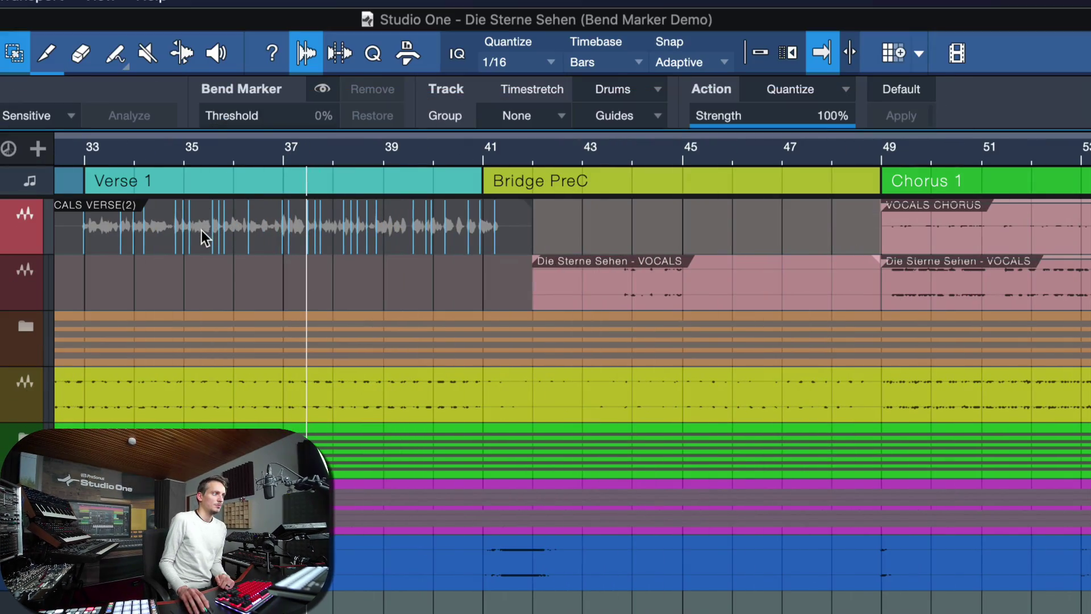
Select VOCALS VERSE(2) and quantize its bend markers to 1/16 at 100% strength
left_click(201, 230)
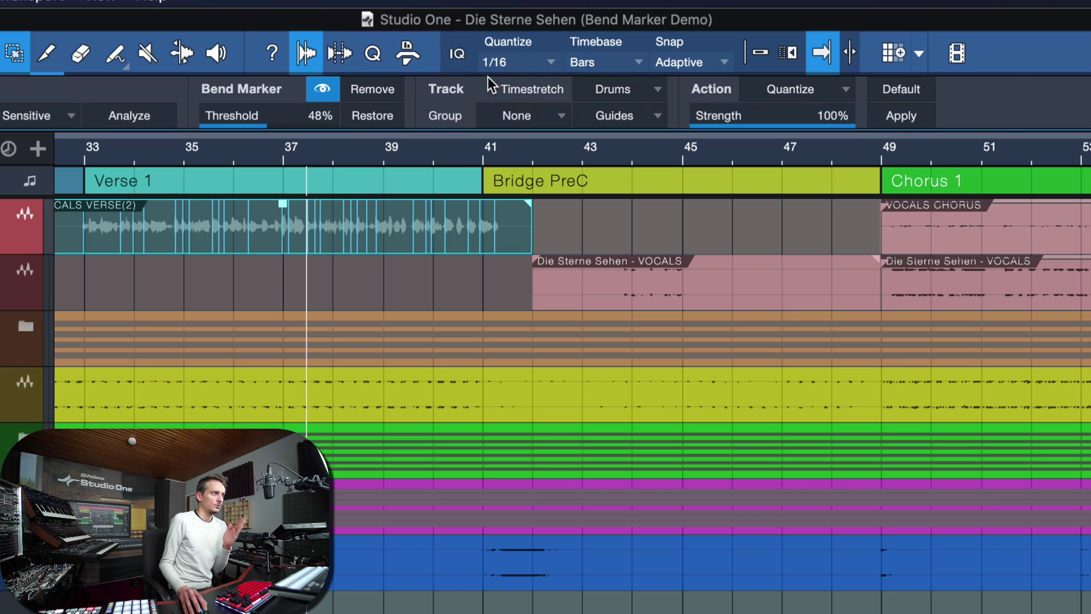
key("e")
key("e")
key("e")
key("e")
key("e")
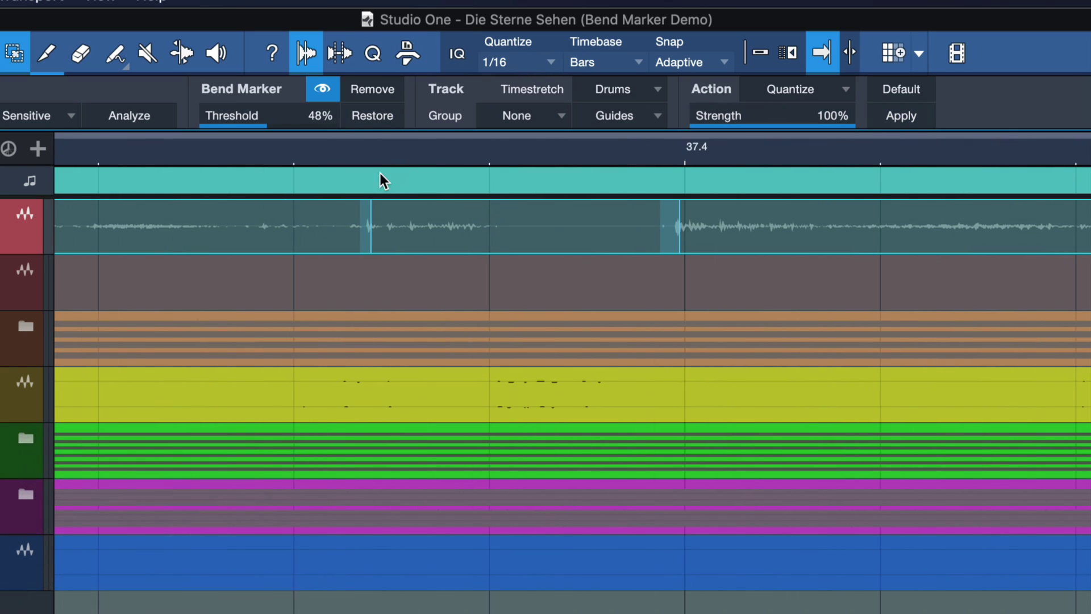
left_click(887, 115)
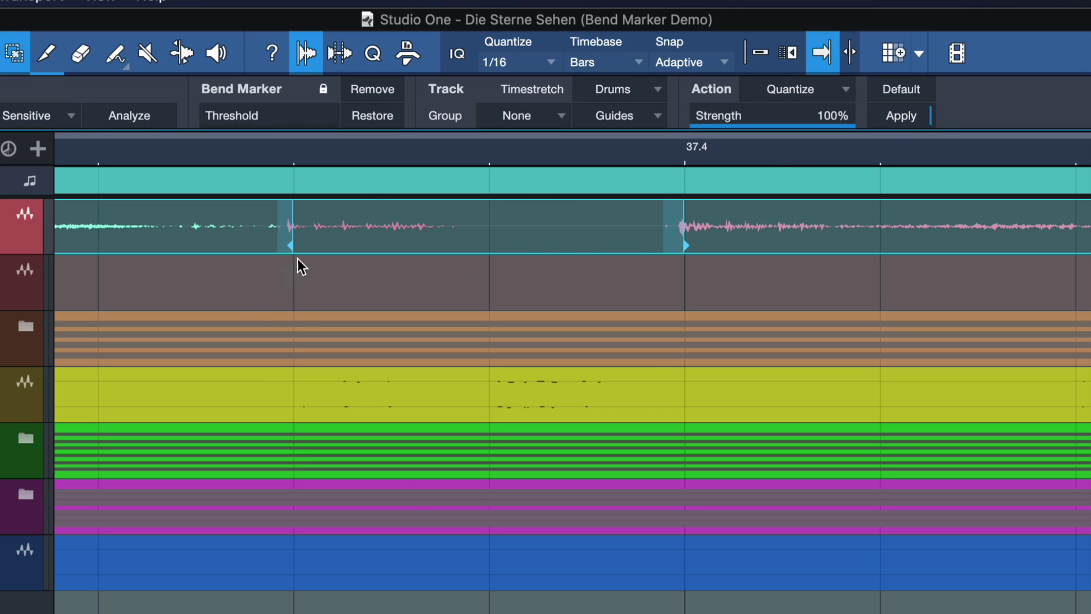
key("ctrl+z")
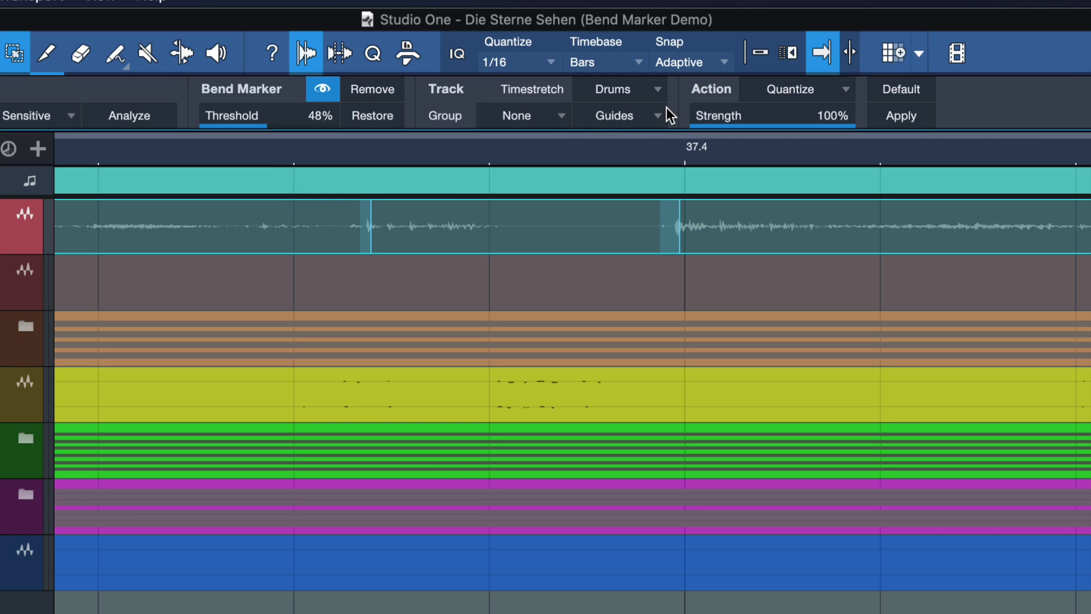
left_click(901, 116)
scroll(322, 149, "down", 5)
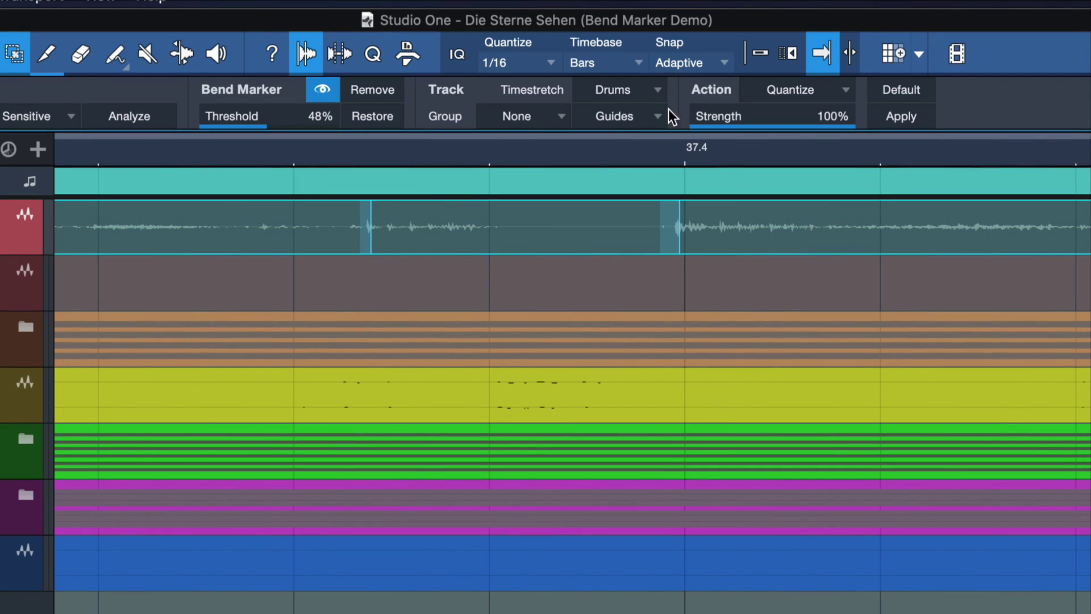
left_click(896, 116)
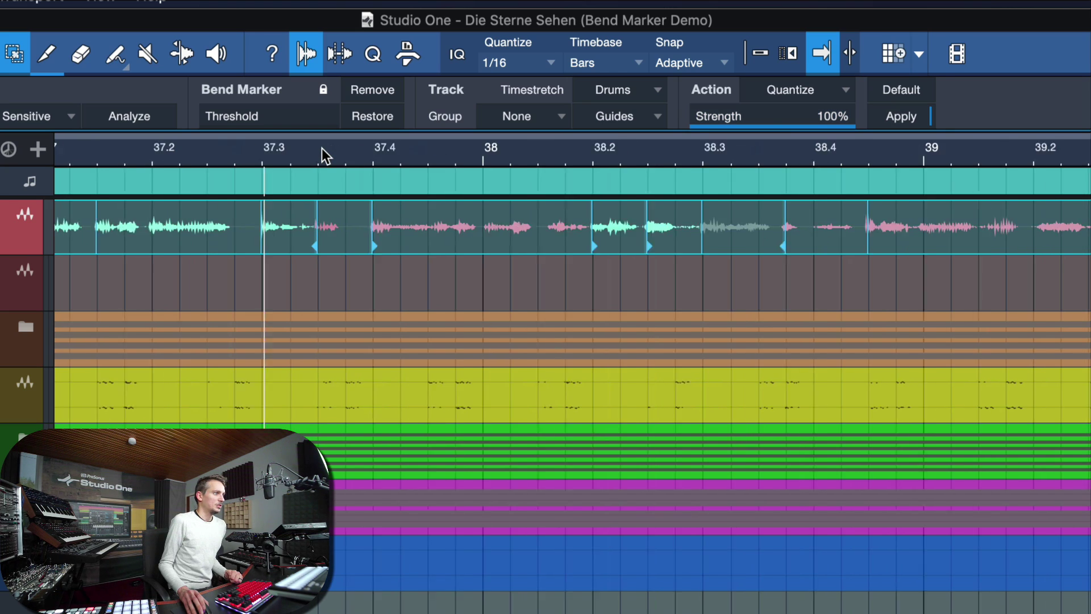
Play back the quantized verse over bars 31–41 and zoom VOCALS VERSE(2) to fill the view
key("w")
key("w")
key("w")
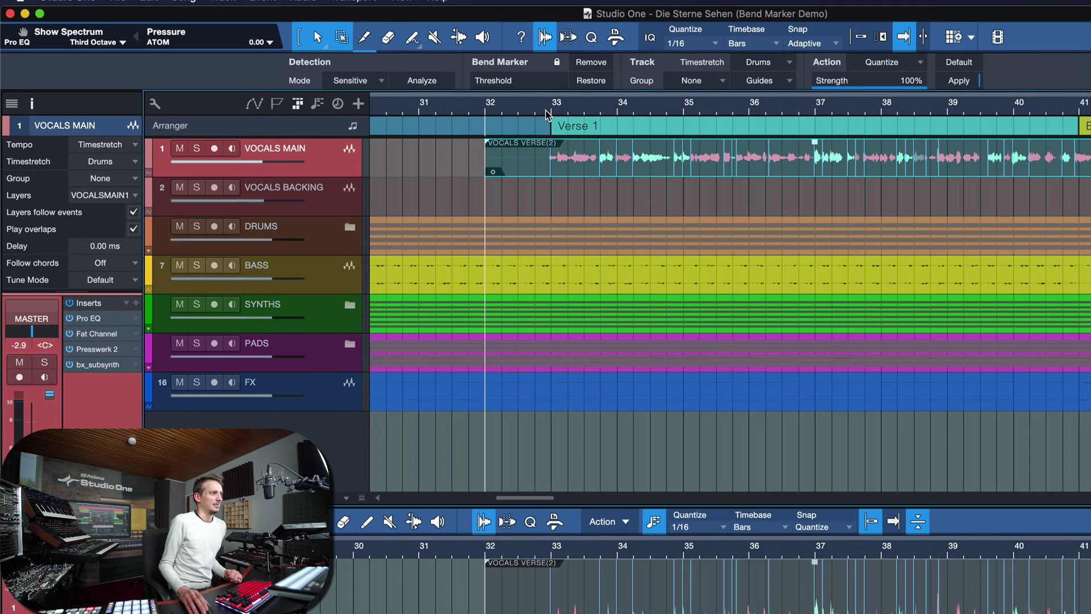
scroll(545, 159, "right", 3)
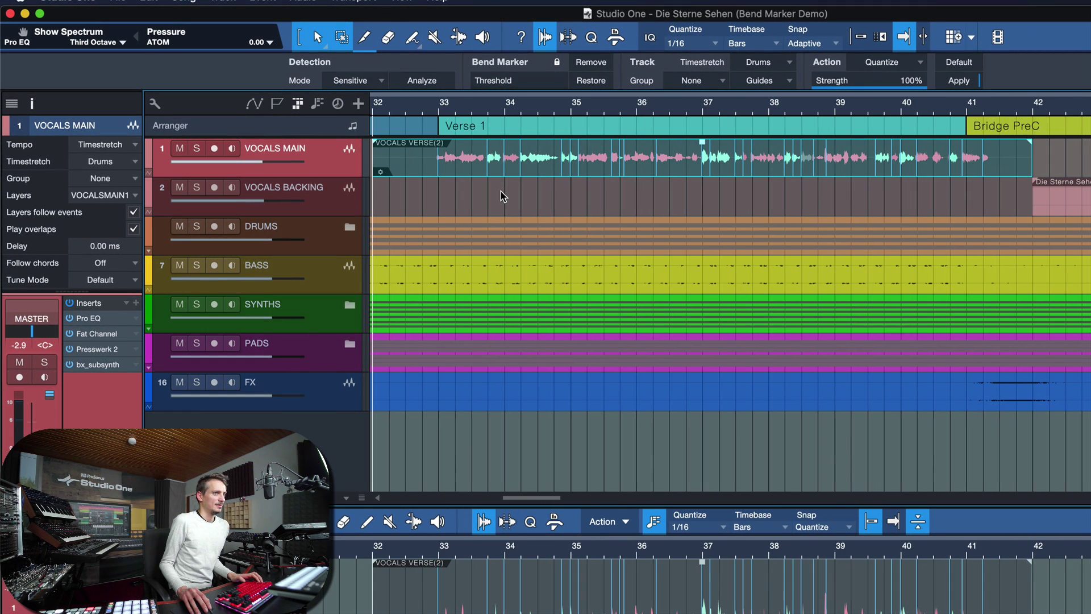
key("space")
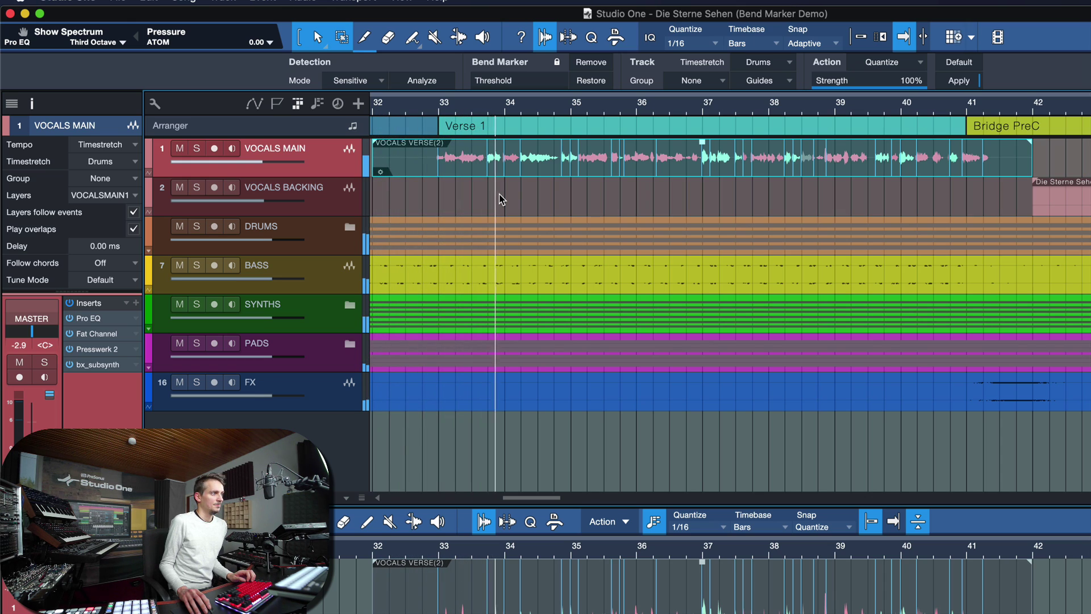
key("z")
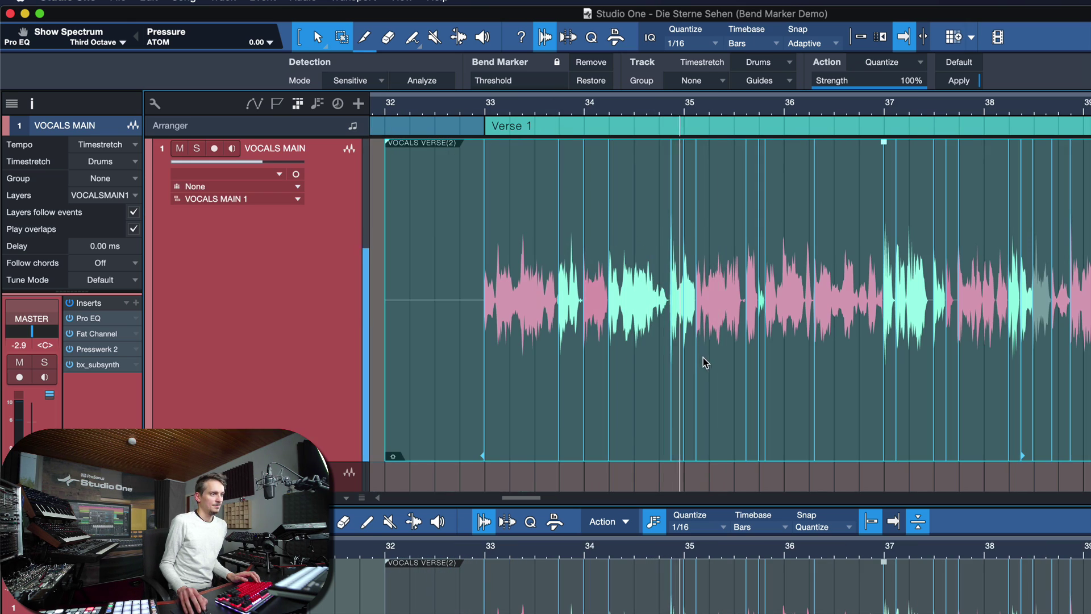
scroll(705, 358, "right", 5)
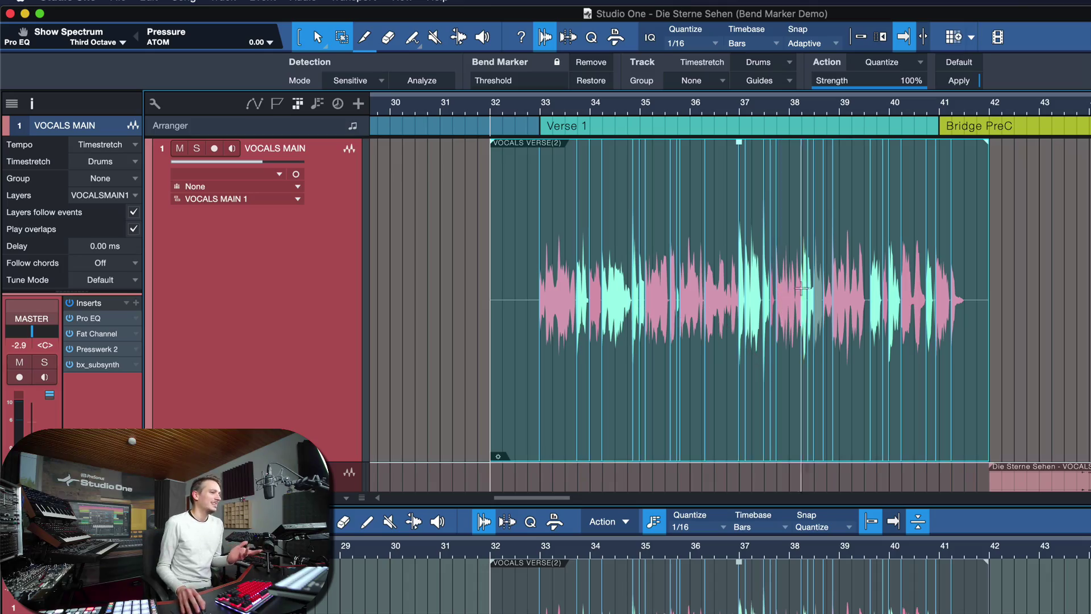
Select the verse vocal event, then add and delete a test bend marker with the Bend Tool
left_click(1045, 368)
left_click(685, 390)
scroll(509, 84, "down", 3)
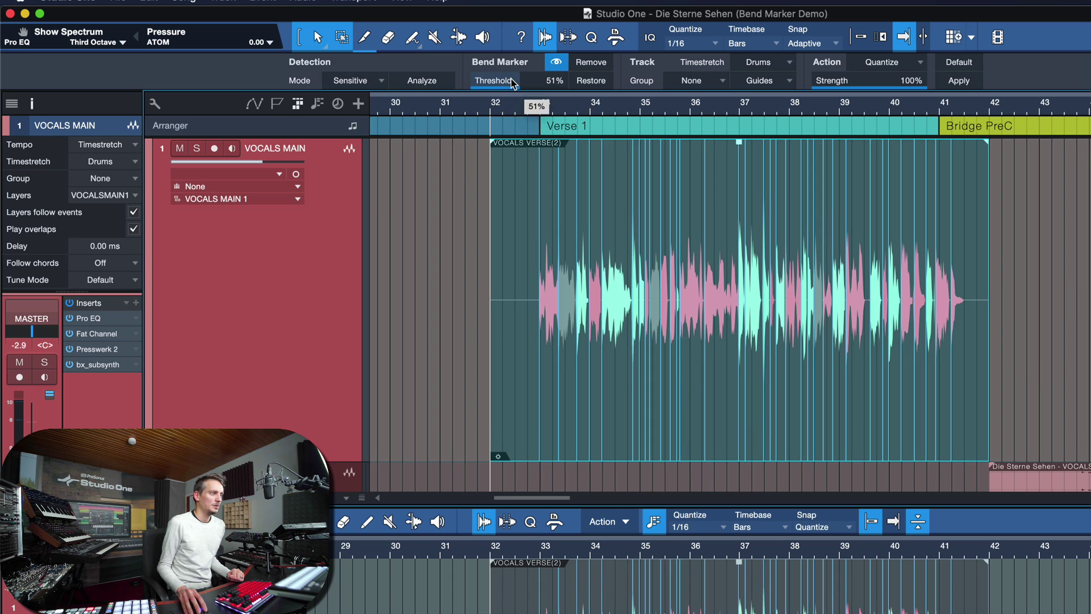
scroll(510, 83, "up", 2)
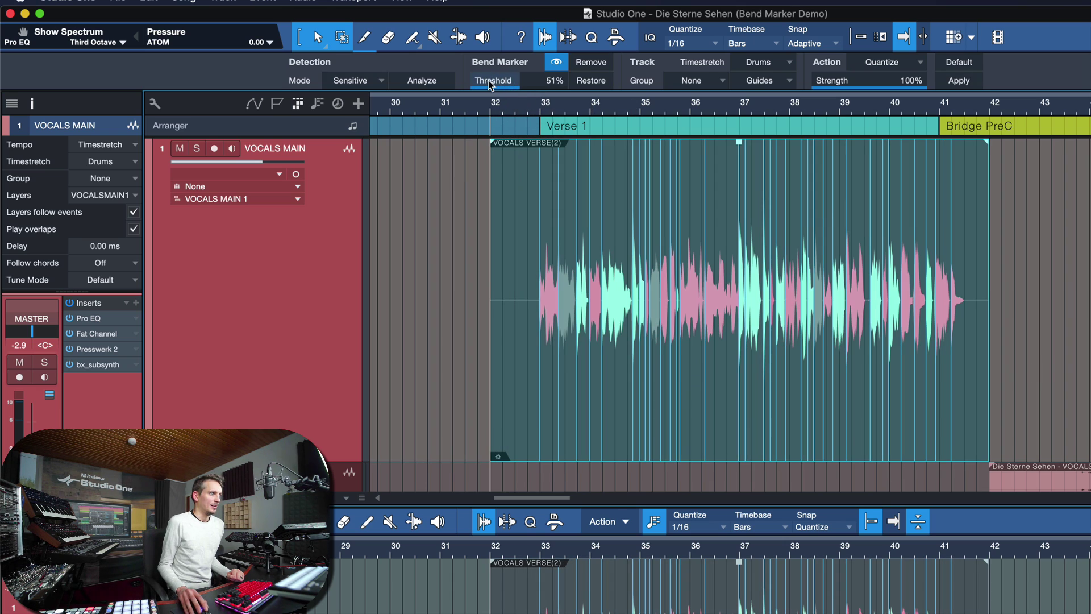
left_click(457, 37)
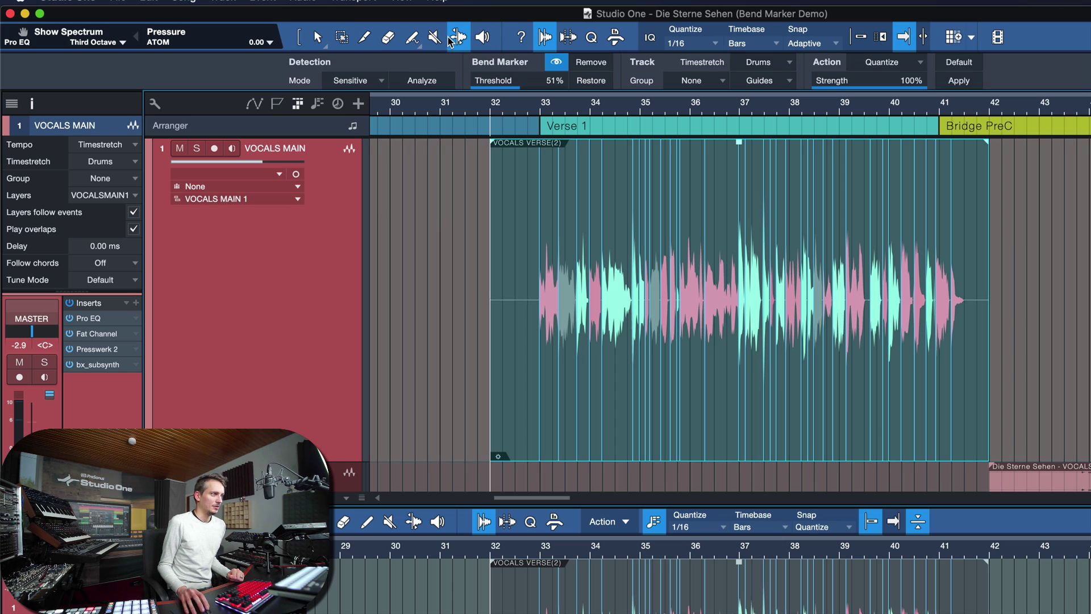
left_click(563, 214)
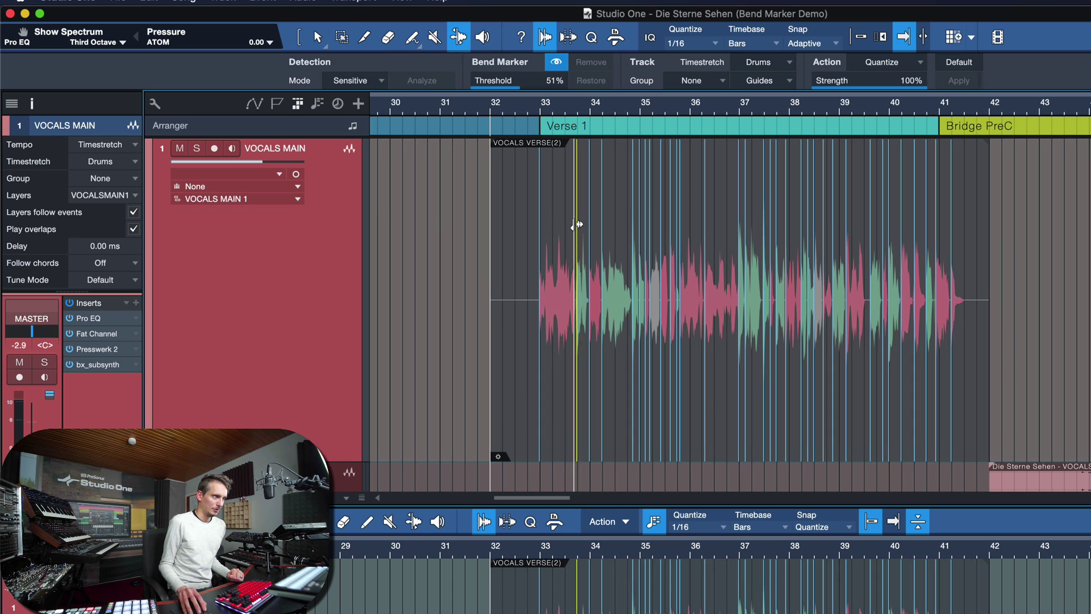
left_click(572, 223)
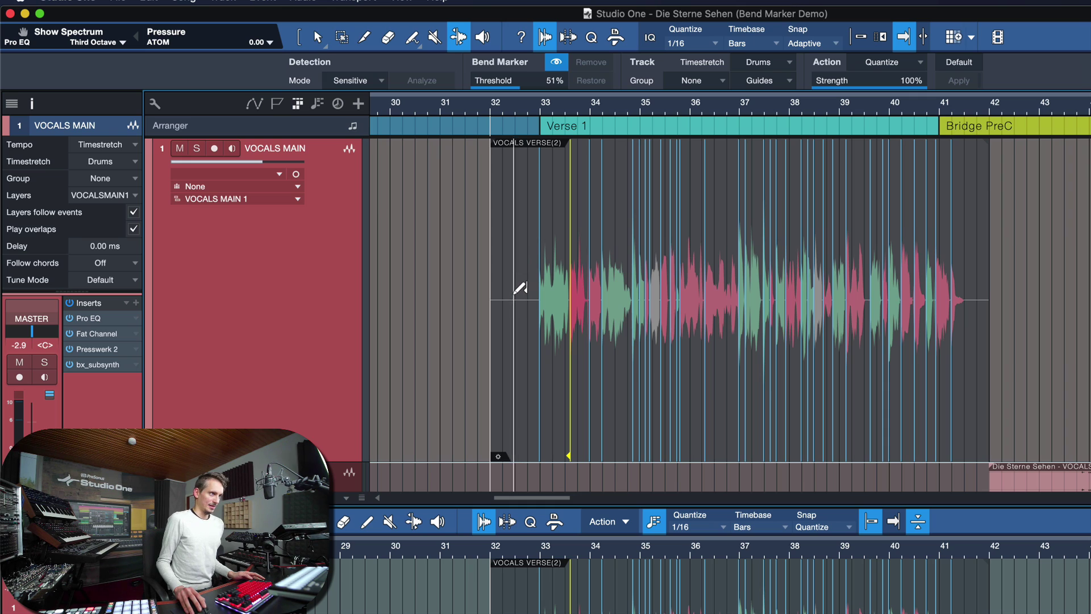
left_click(471, 332)
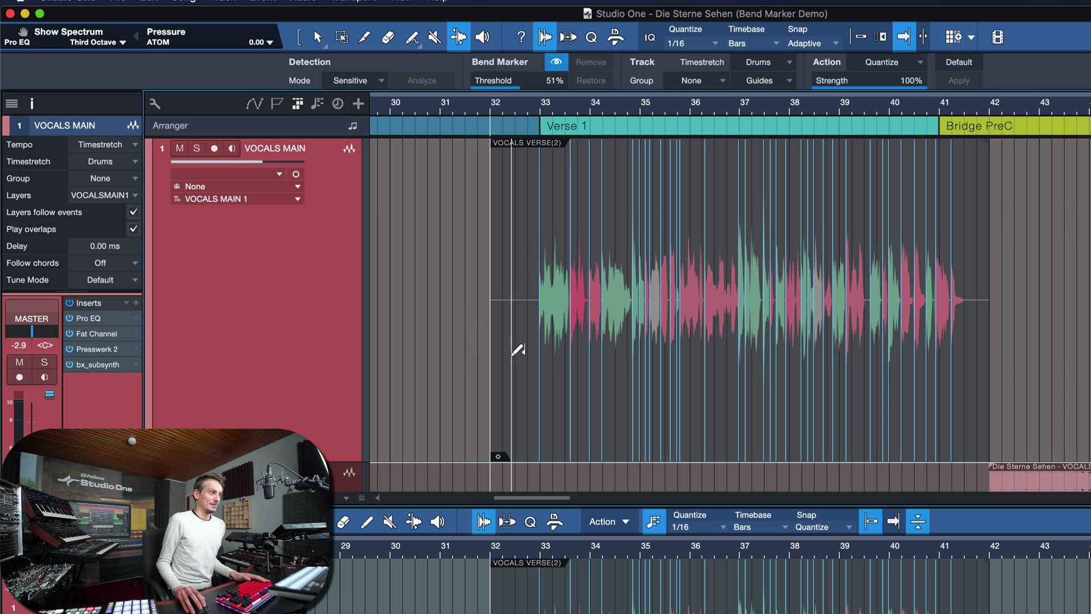
With the Arrow tool, reselect the verse event and remove all its bend markers
key("1")
left_click(518, 375)
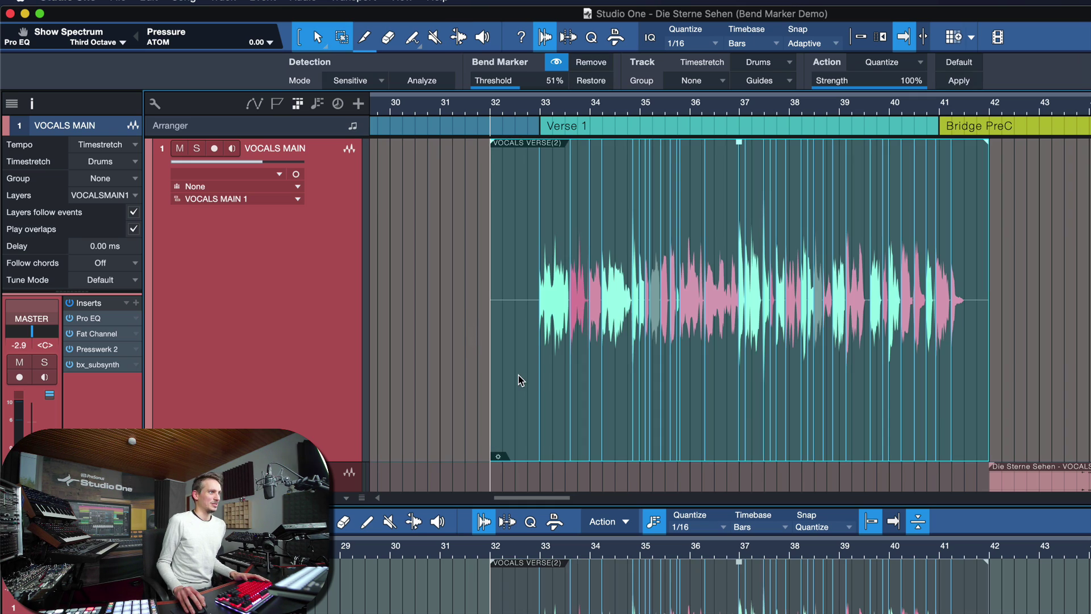
left_click(592, 63)
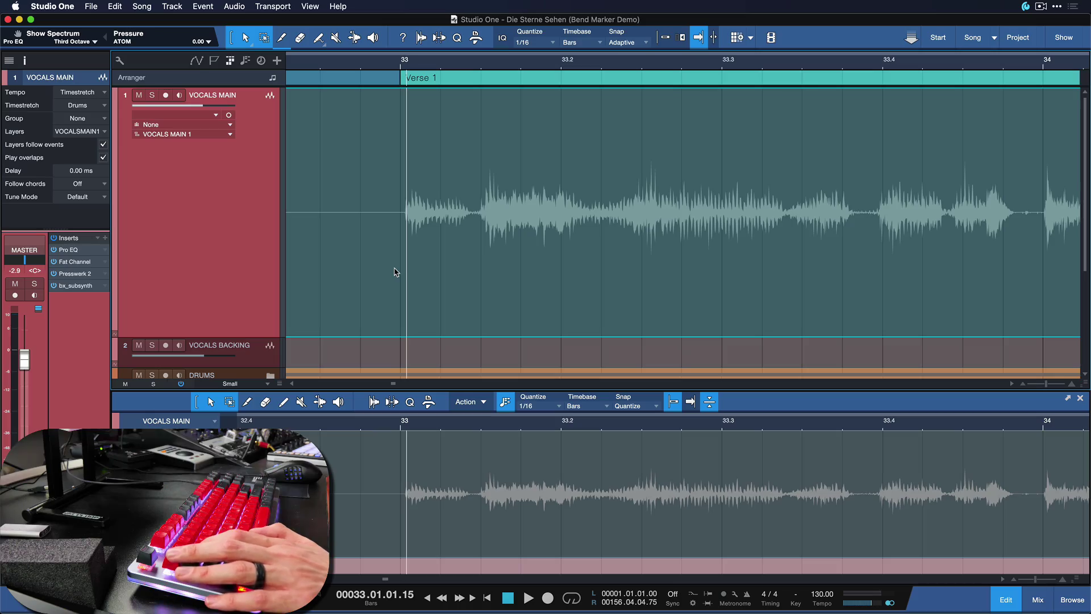
Step the playhead through five successive verse vocal transients starting from bar 33
key("Tab")
key("Tab")
key("Tab")
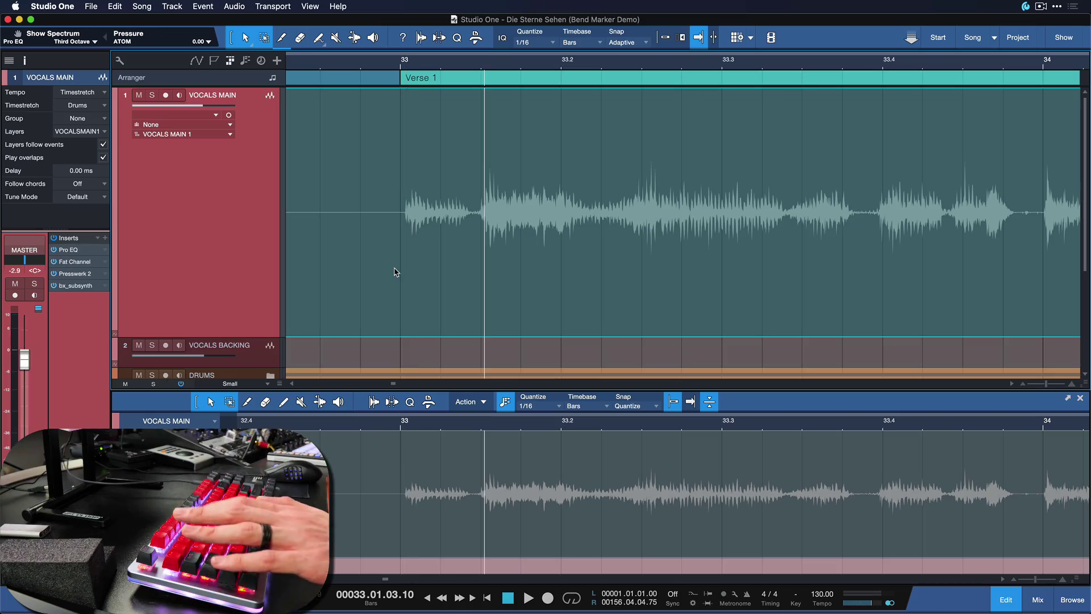
key("Tab")
key("Tab")
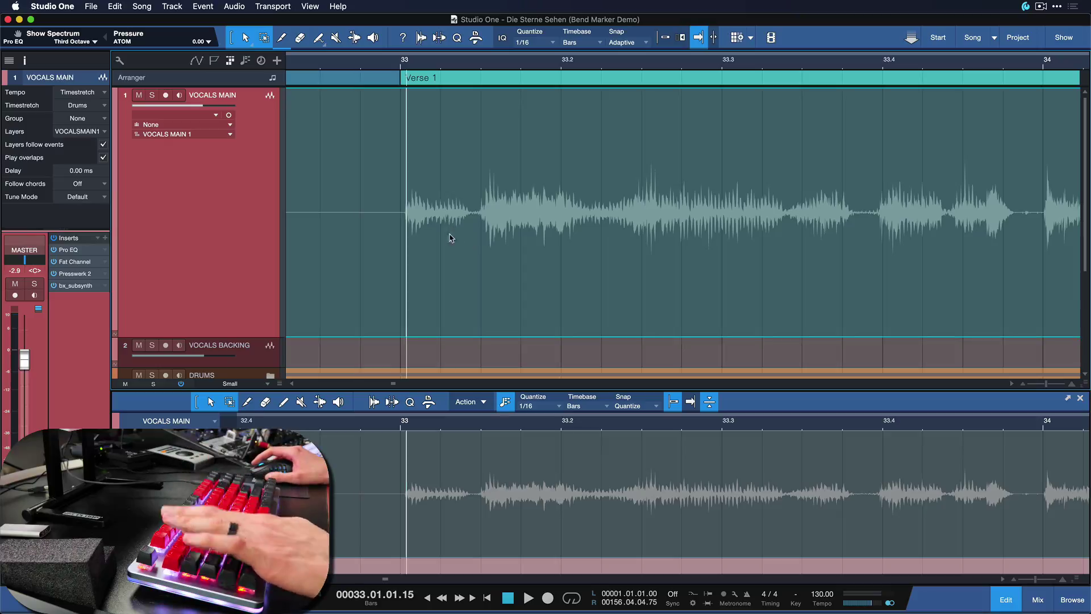
key("Tab")
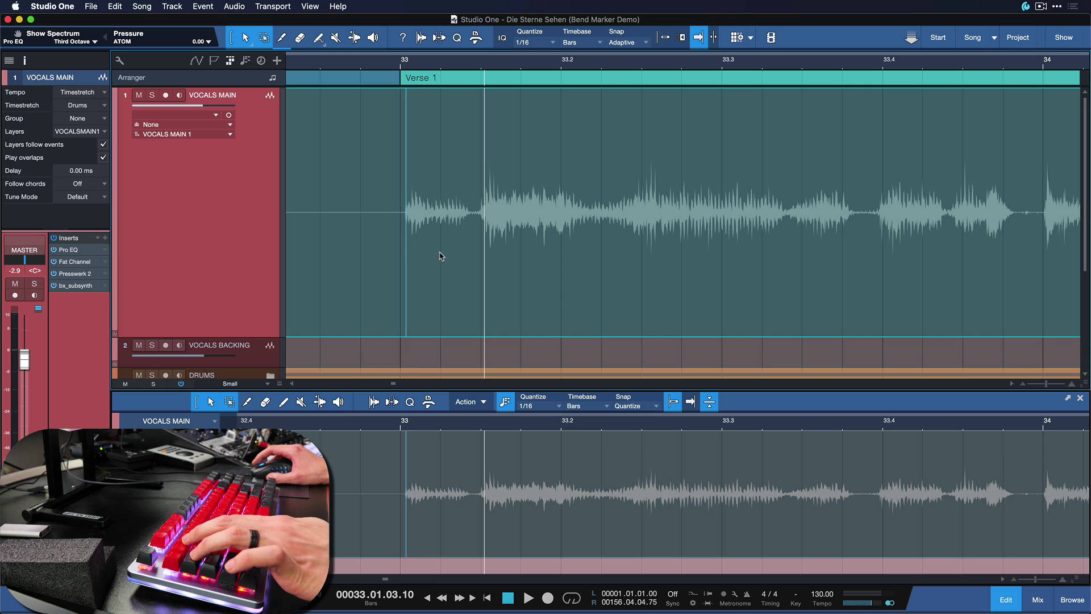
key("Tab")
key("Tab")
key("Tab")
key("Tab")
key("Tab")
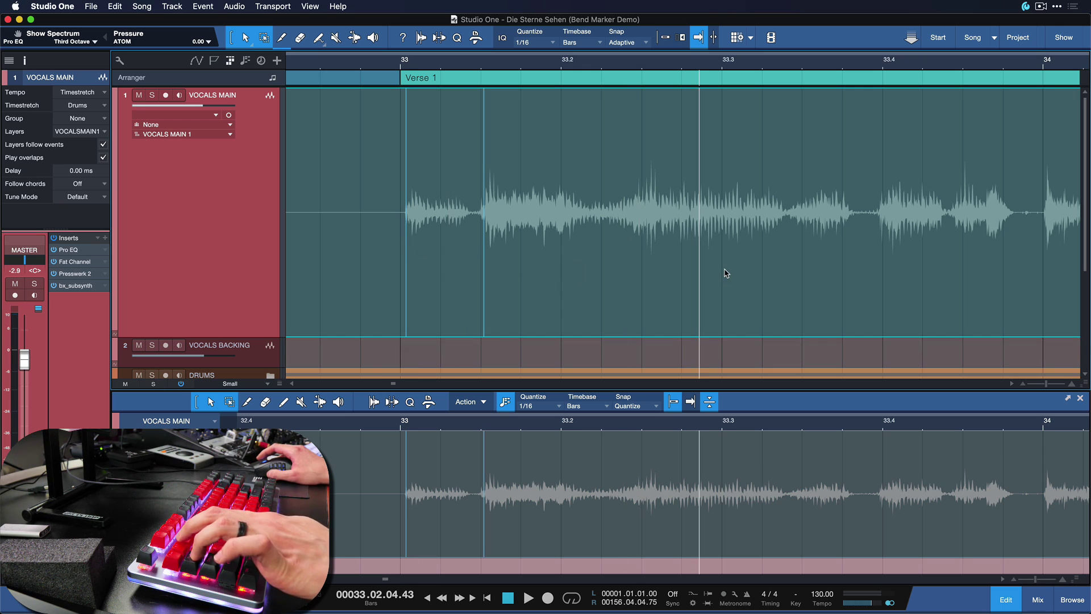
key("Tab")
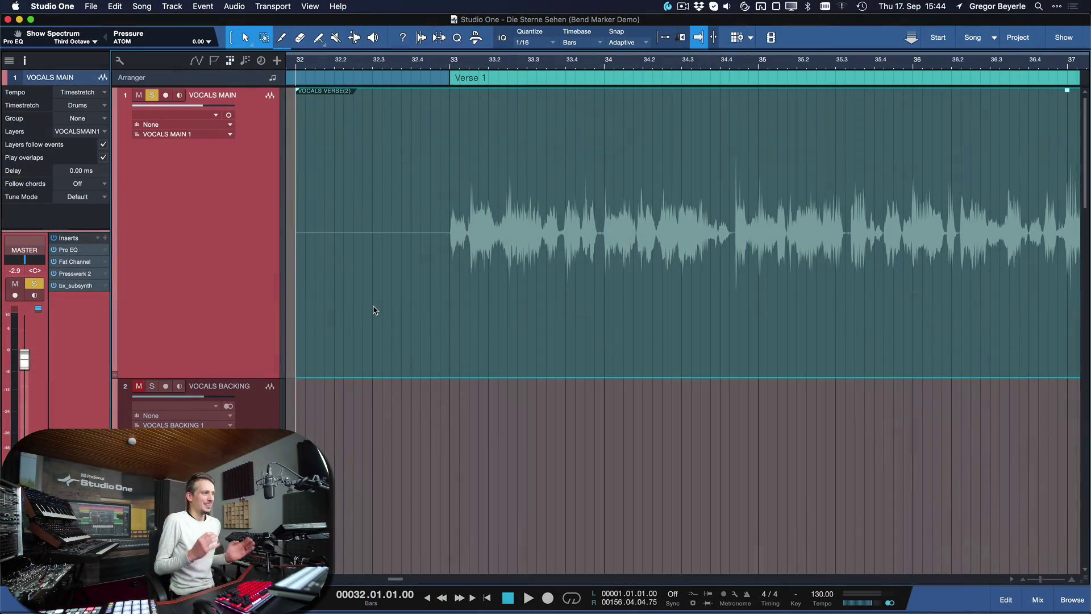
key("Tab")
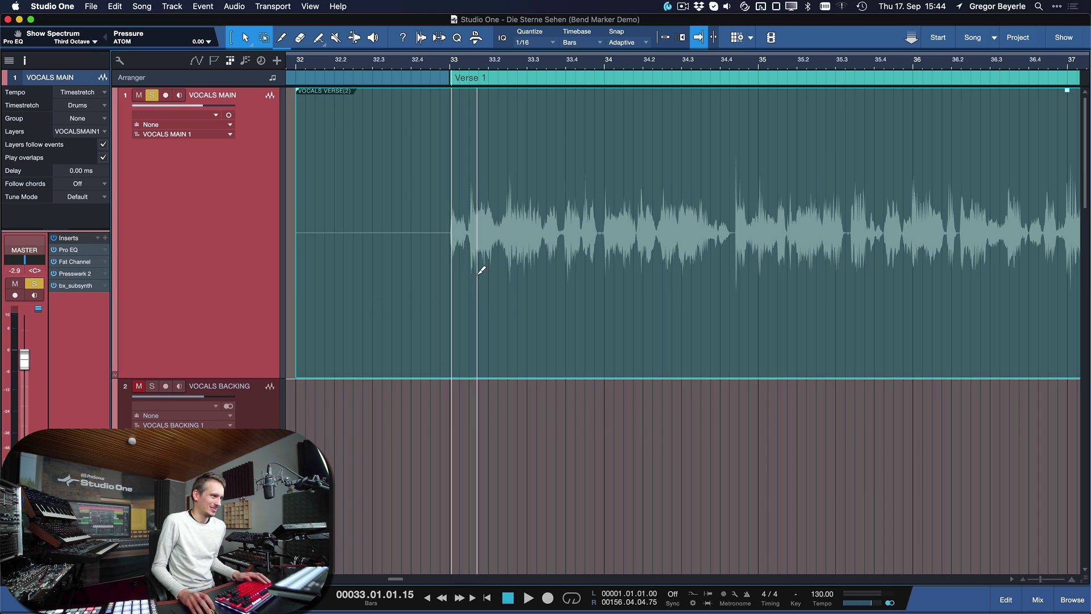
scroll(477, 263, "up", 10)
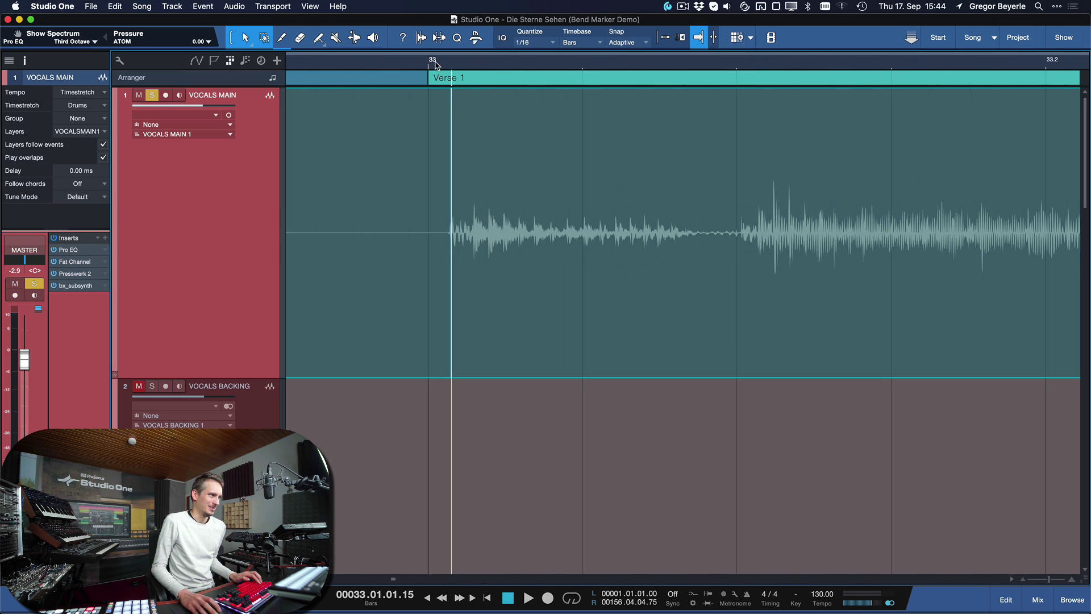
scroll(482, 295, "down", 5)
scroll(419, 297, "down", 7)
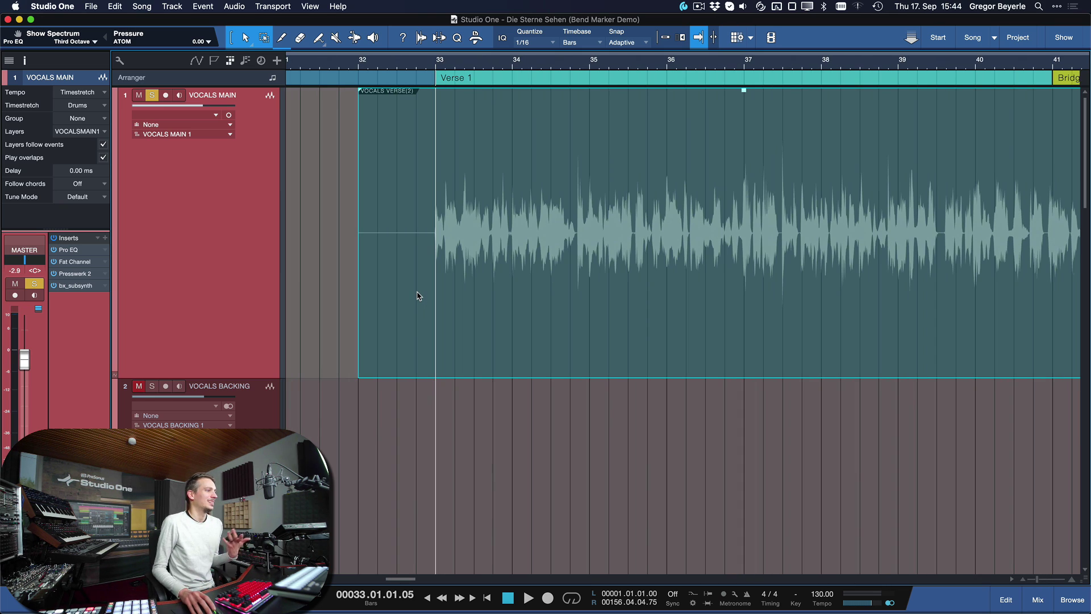
key("l")
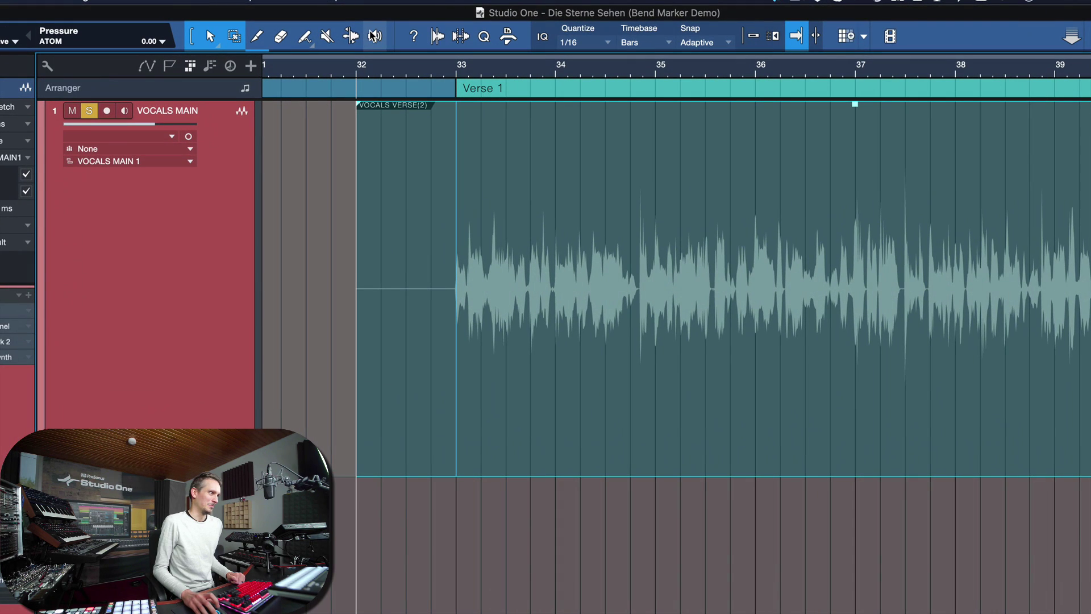
left_click(374, 35)
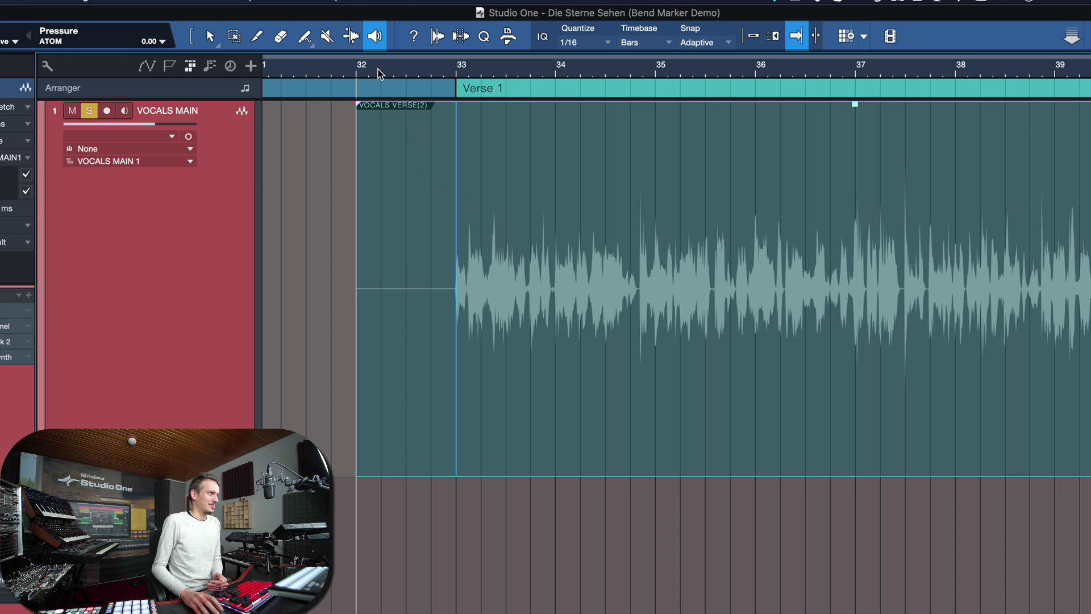
left_click(351, 35)
left_click(462, 164)
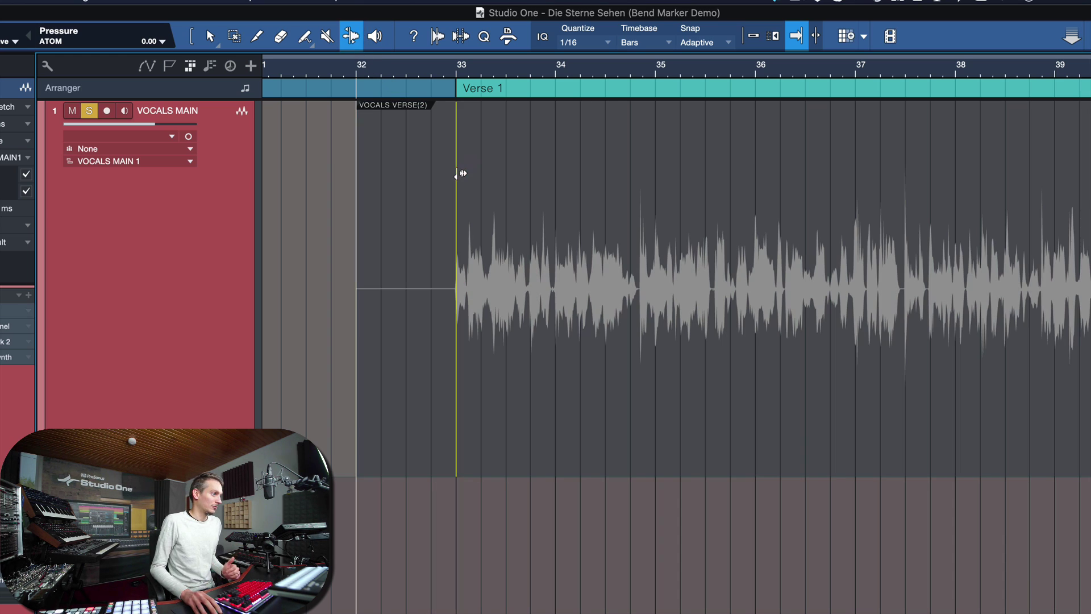
key("1")
left_click(460, 411)
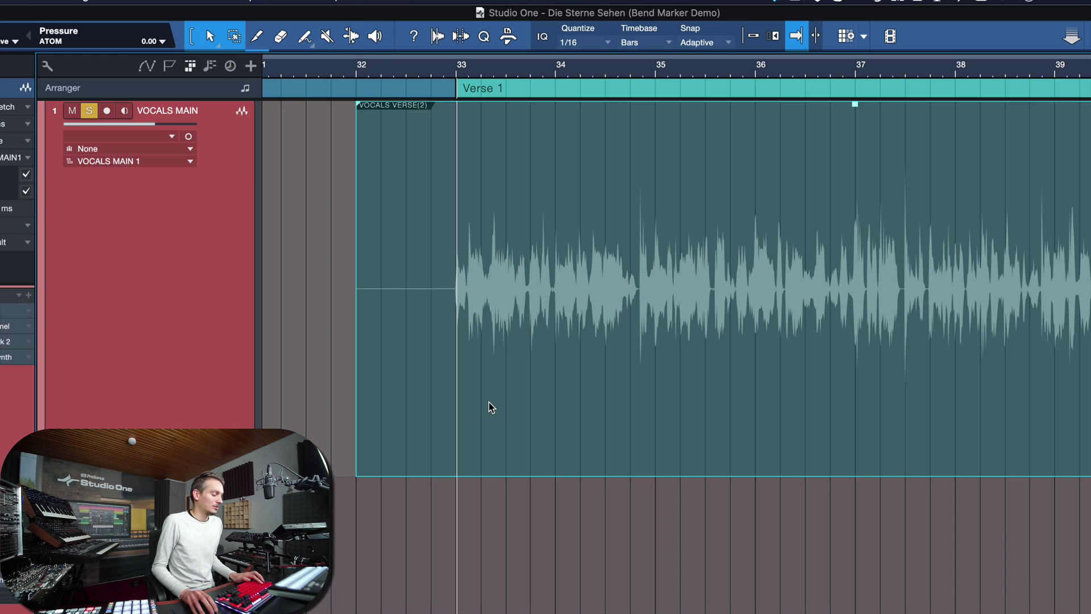
key("e")
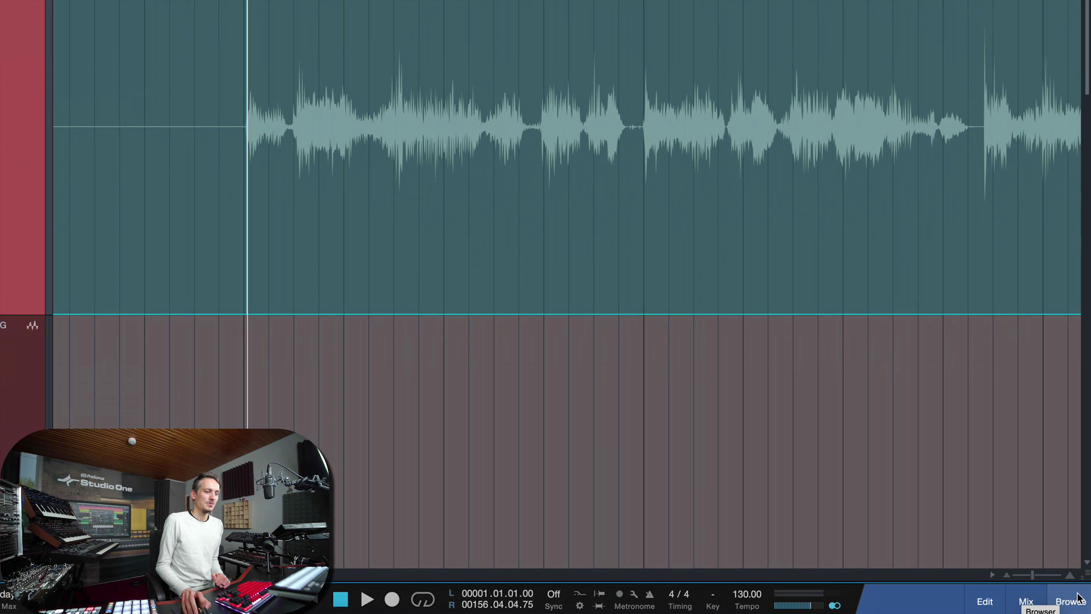
Find the 'go to' transient bend-marker macro on PreSonus Exchange, install it, and close the windows
left_click(1077, 598)
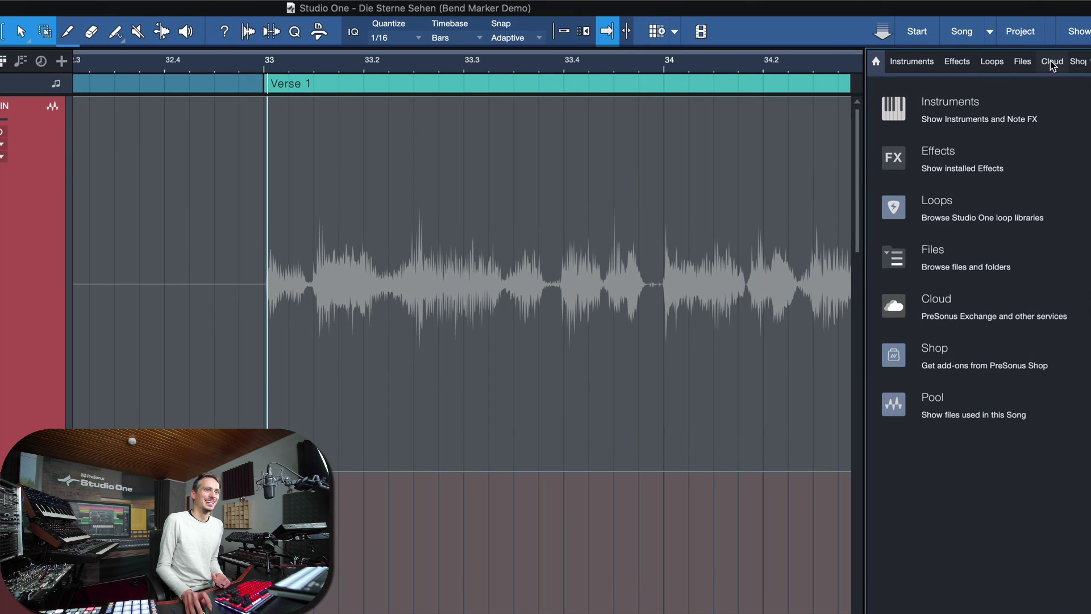
left_click(1050, 63)
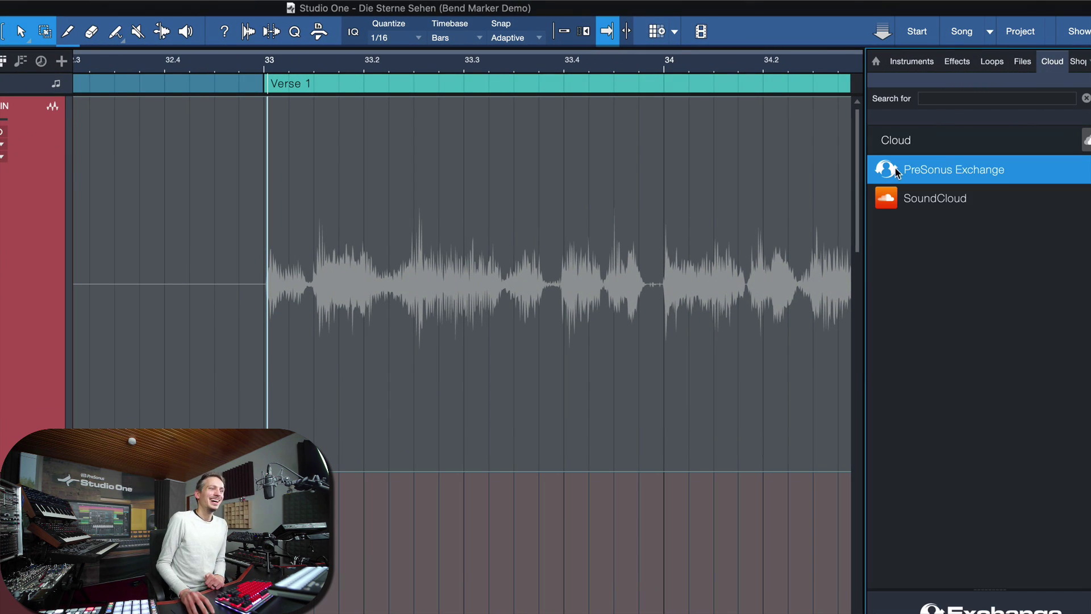
double_click(921, 168)
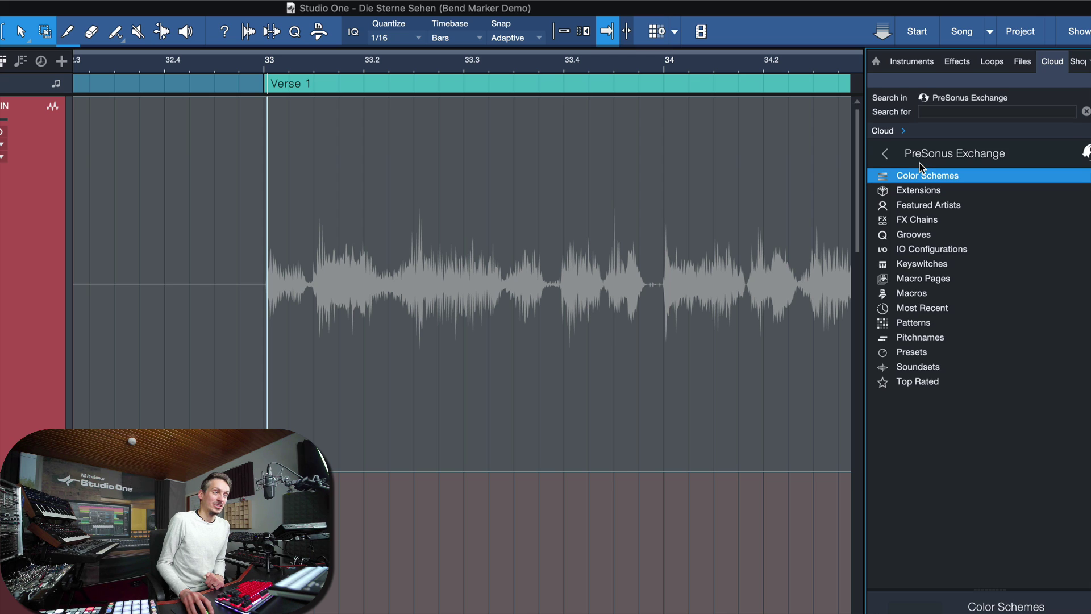
left_click(928, 112)
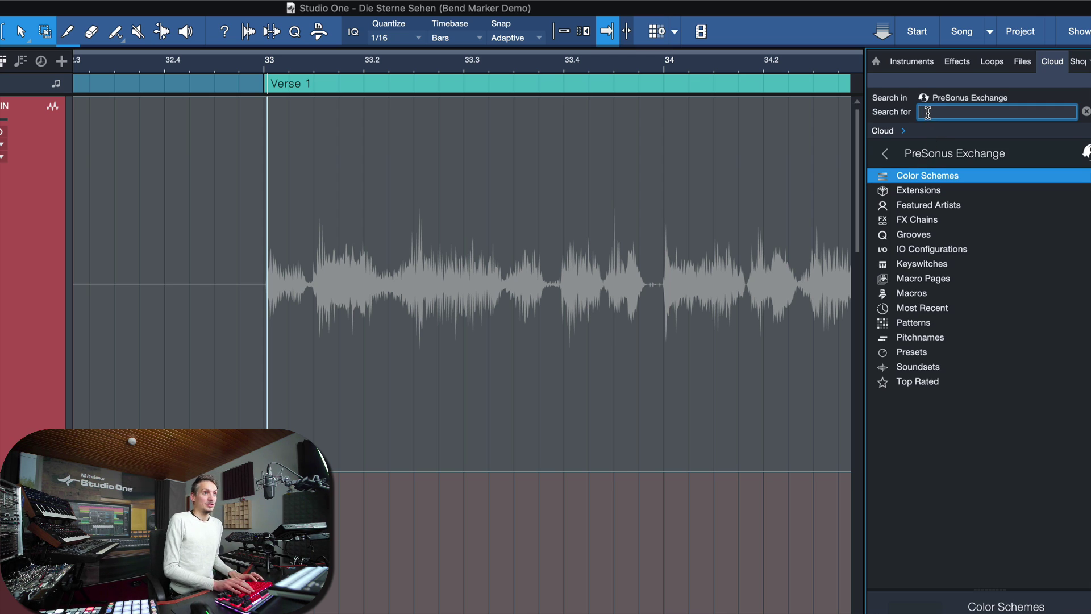
type("go to")
key("Return")
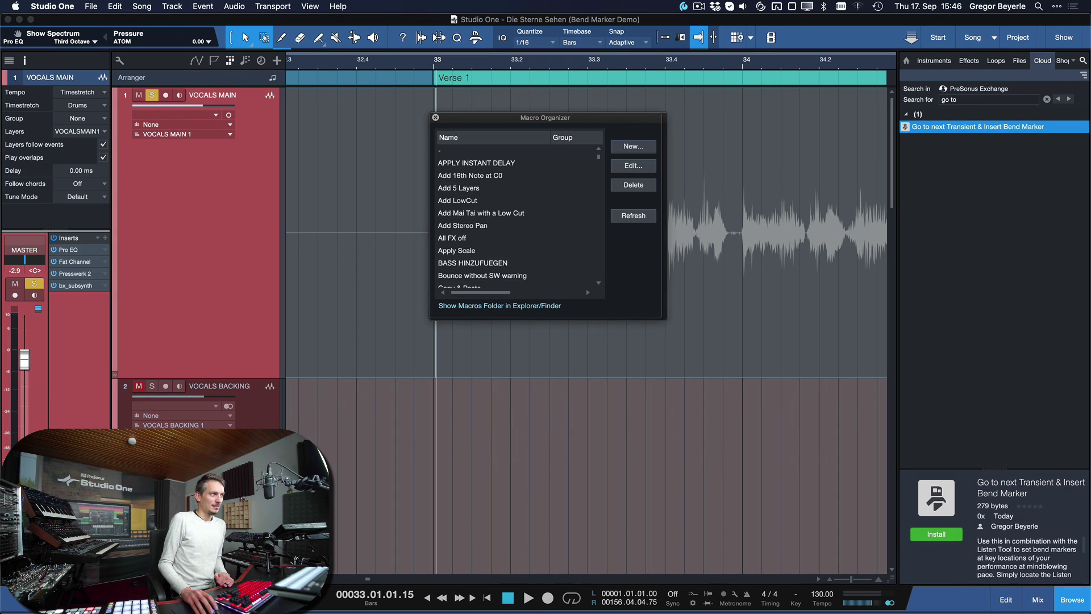
left_click(435, 118)
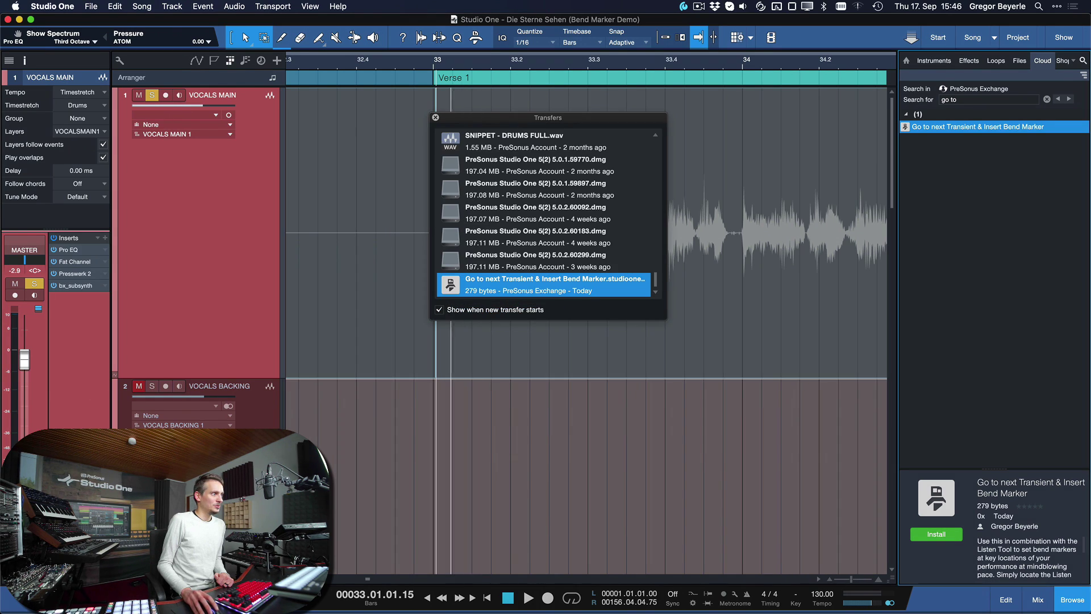
left_click(436, 117)
Assign ⌘1 as the shortcut for the Go to next Transient & Insert Bend Marker macro
left_click(52, 6)
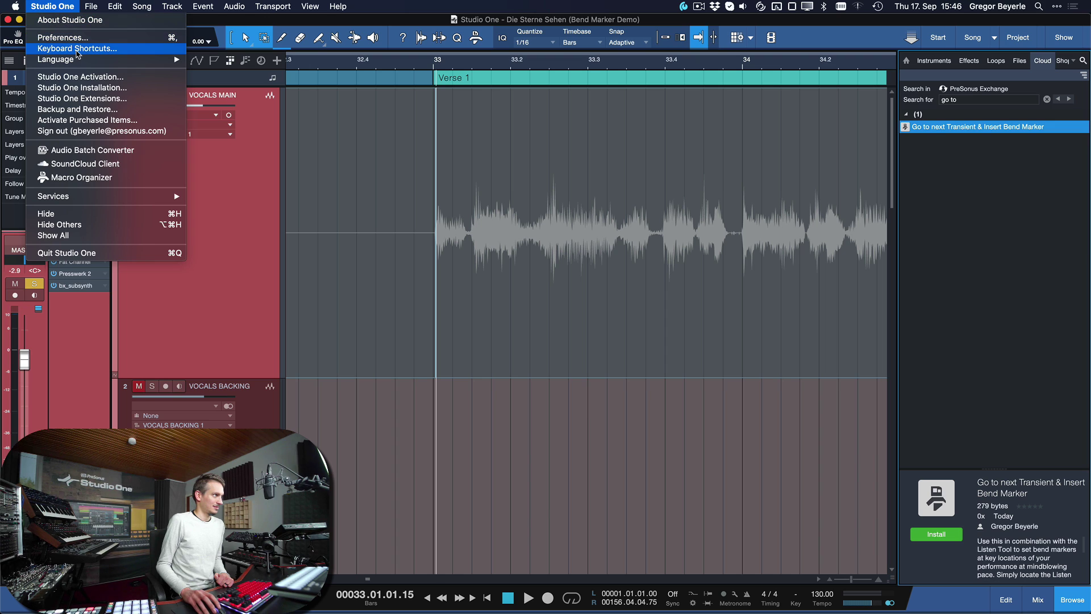
left_click(70, 50)
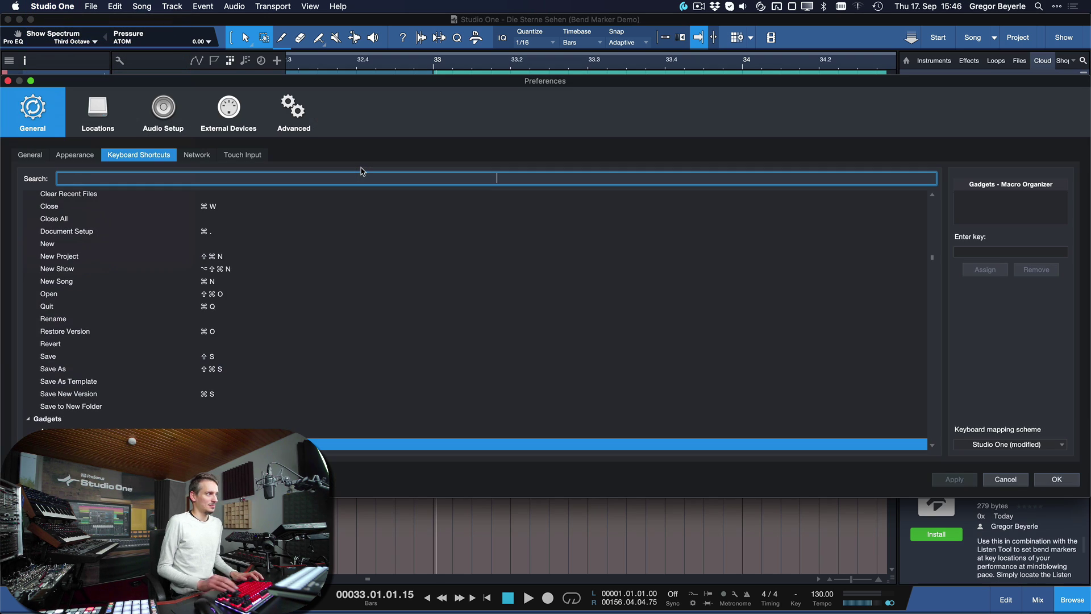
type("go to")
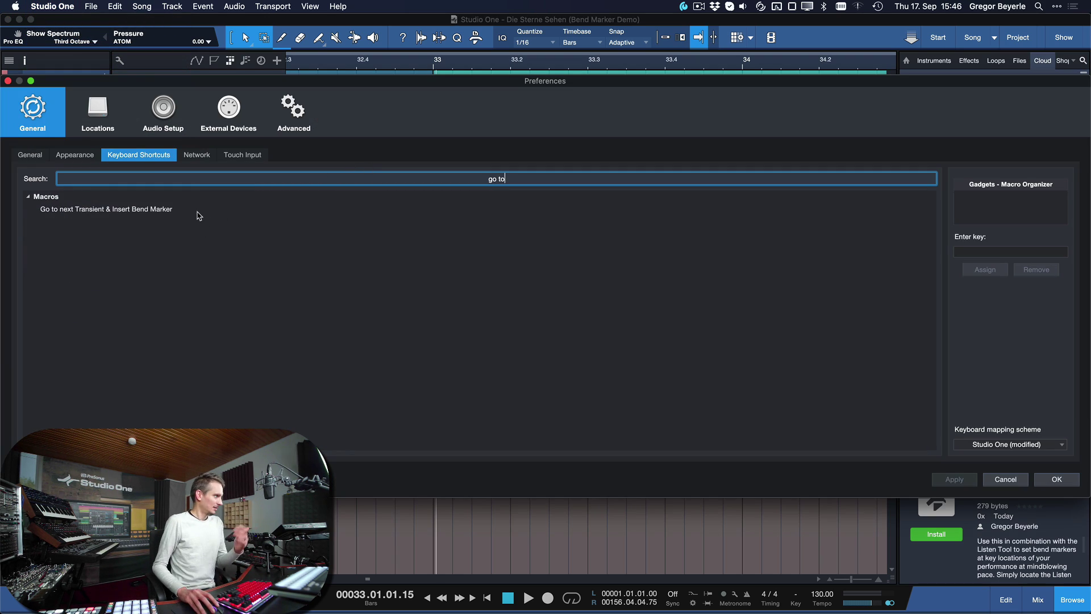
left_click(197, 214)
left_click(992, 252)
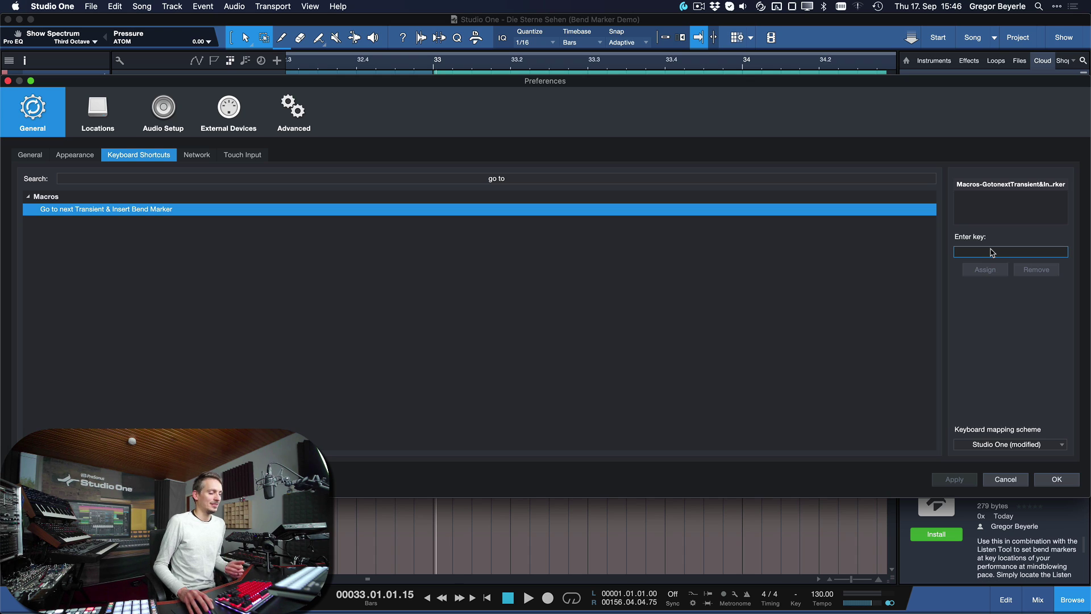
key("shift+1")
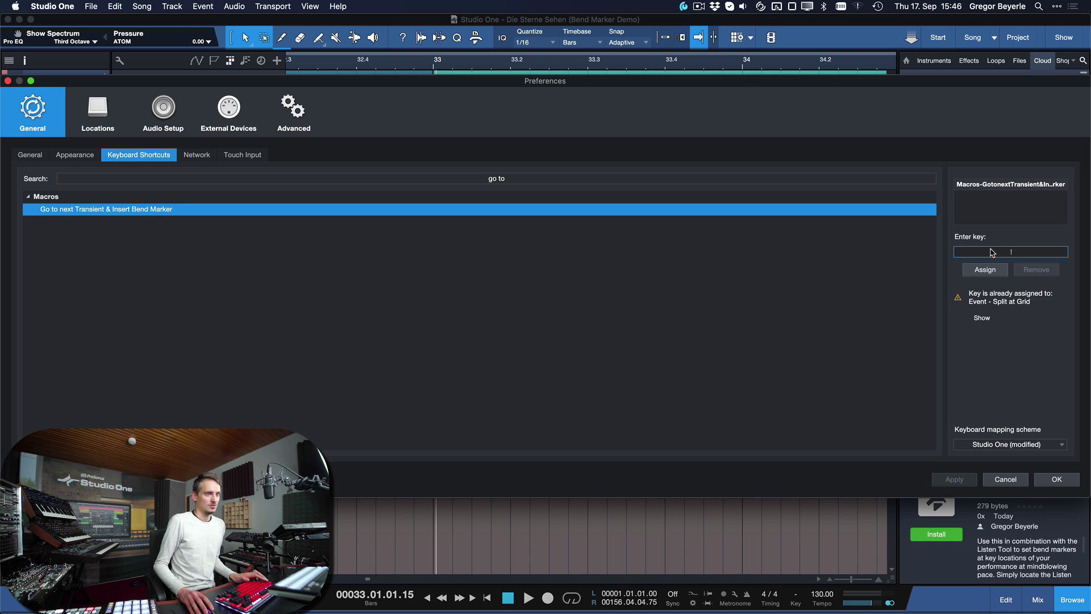
key("super+1")
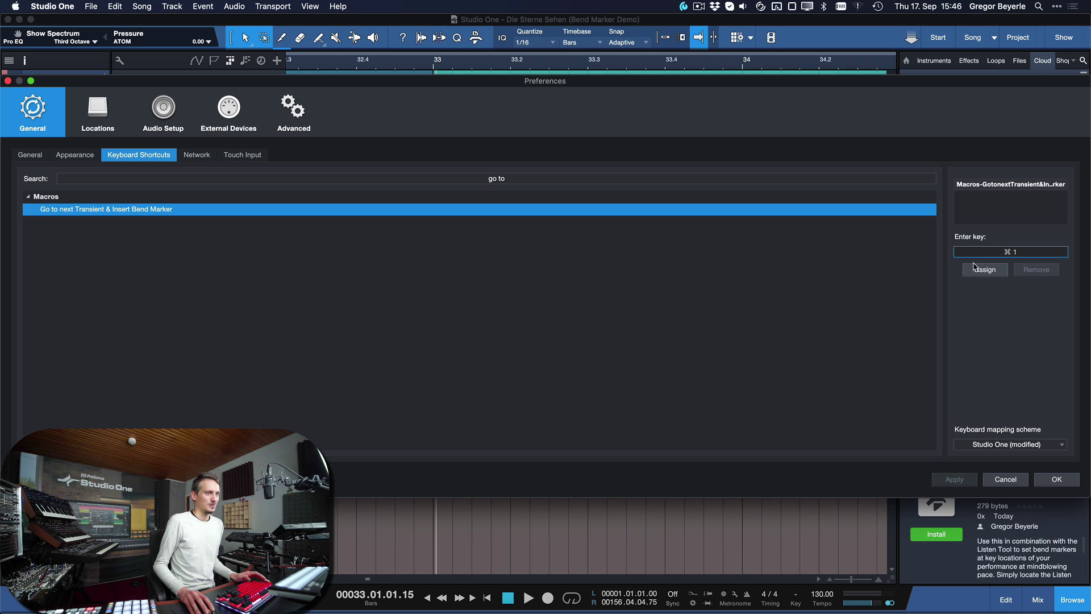
left_click(983, 270)
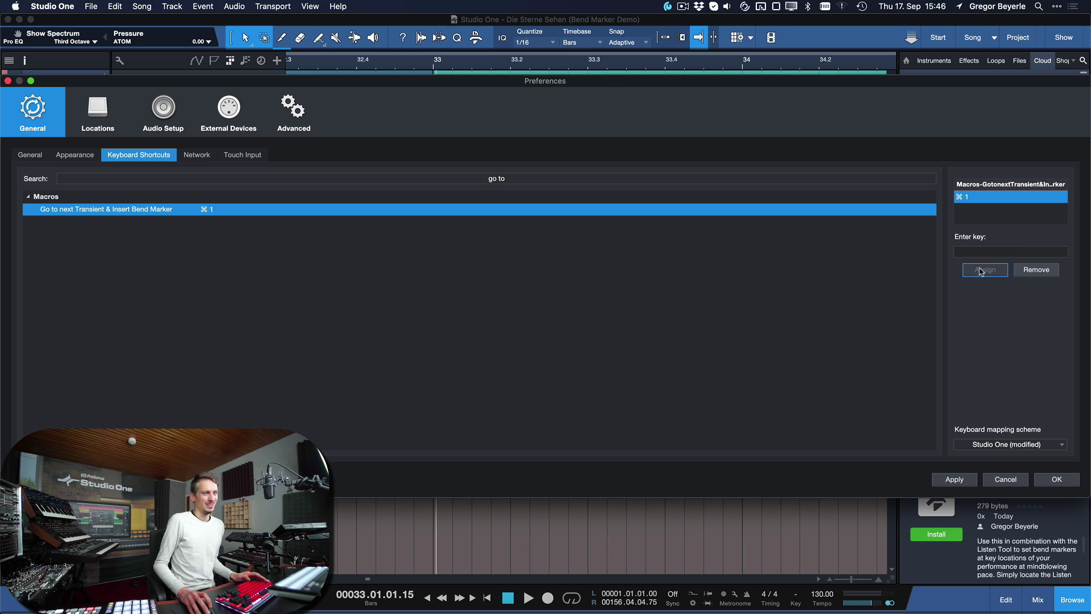
Close the preferences and select the vocal event with the Arrow tool
left_click(1059, 479)
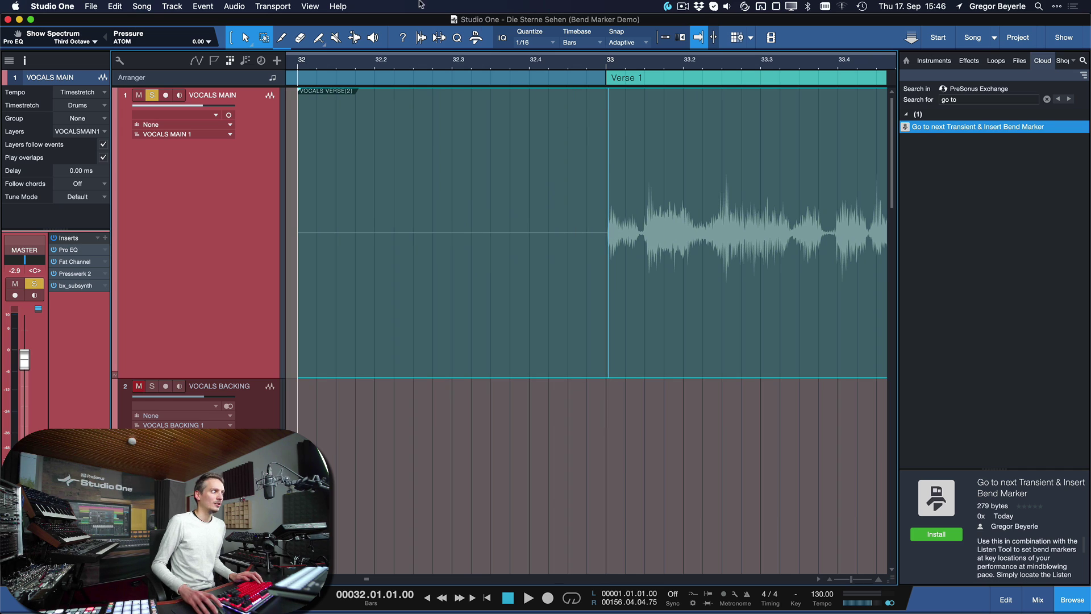
key("7")
left_click(613, 190)
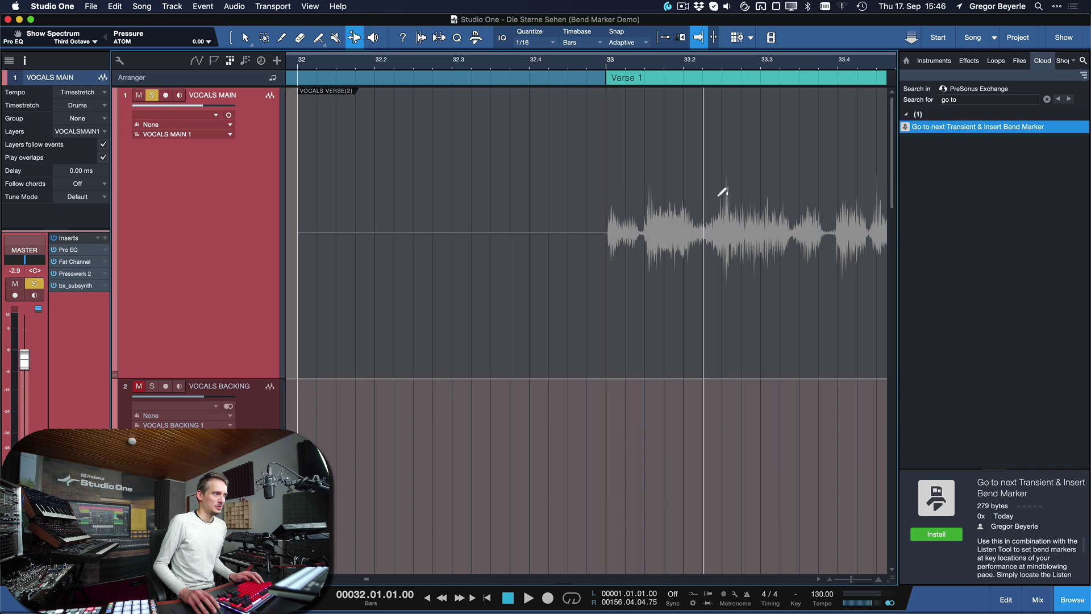
left_click(246, 38)
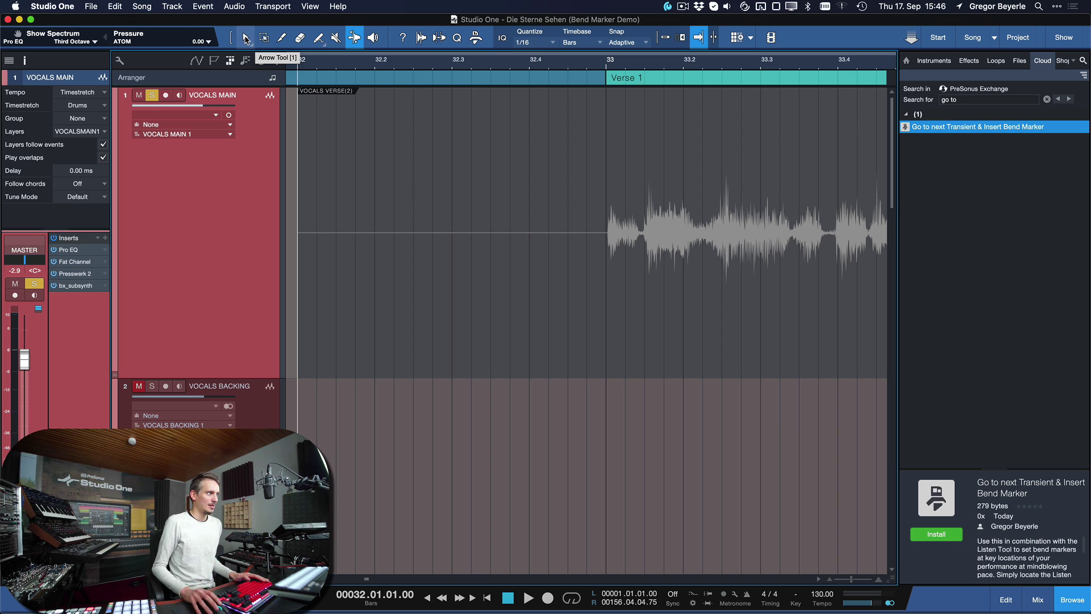
left_click(516, 318)
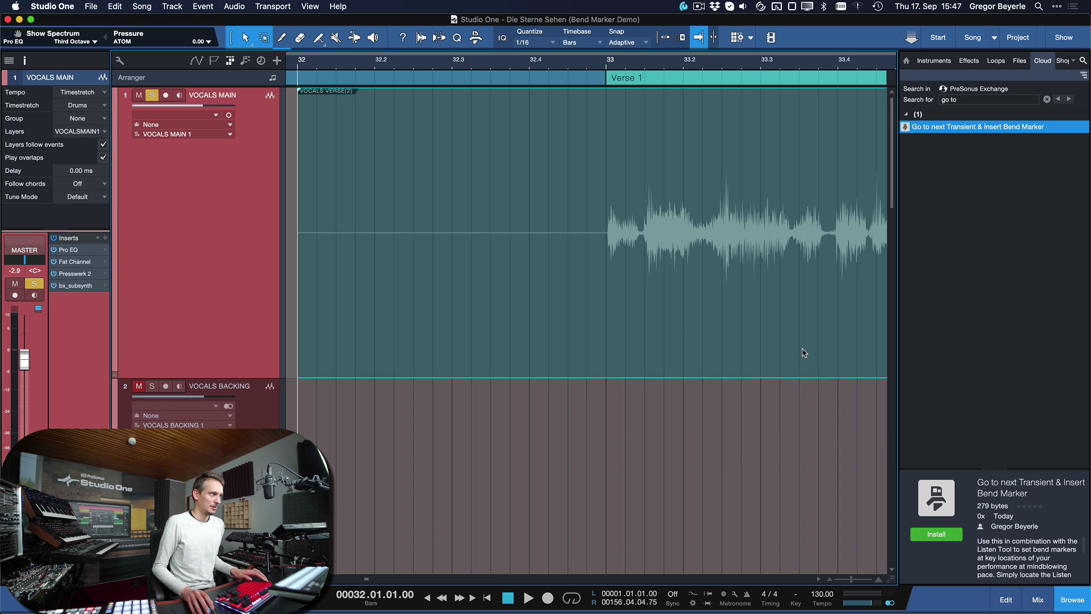
Test the macro on the vocal, leaving the song position at the first transient, 32.04.04.77
key("Tab")
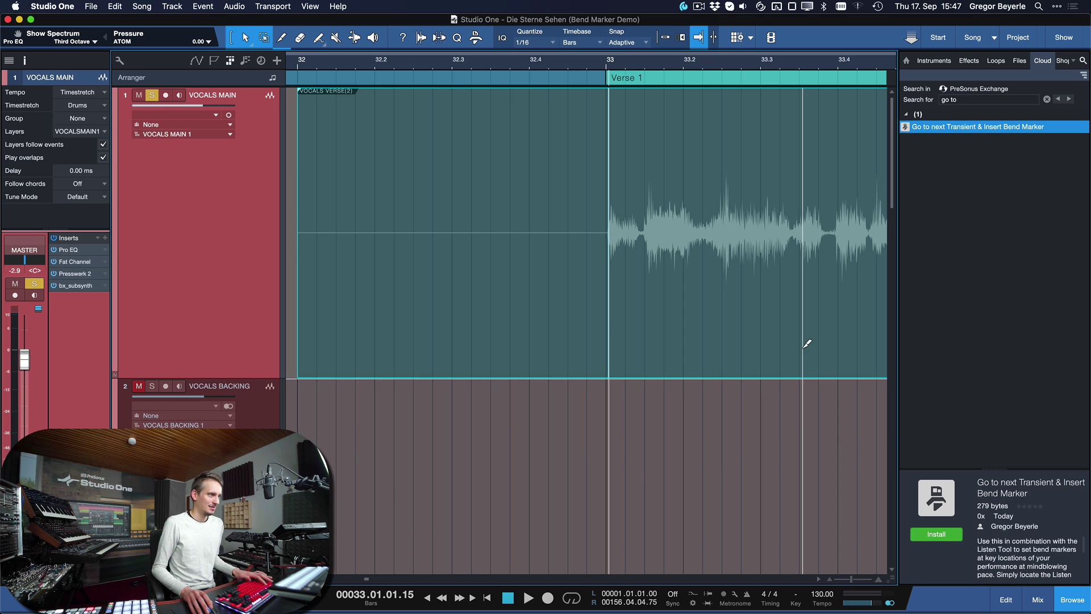
key("shift+Tab")
key("Tab")
key("w")
left_click(551, 67)
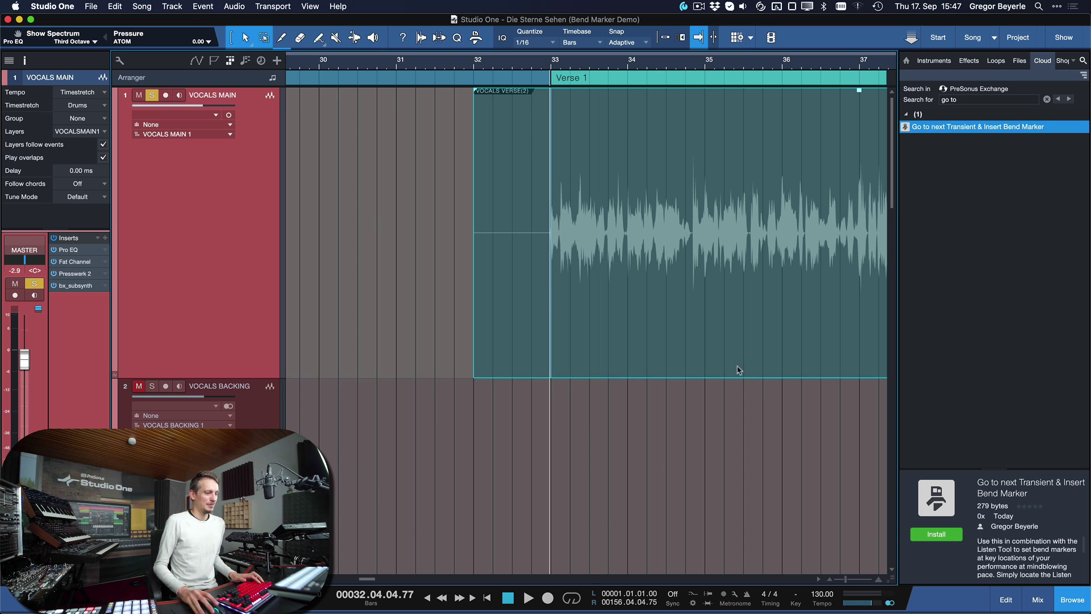
key("e")
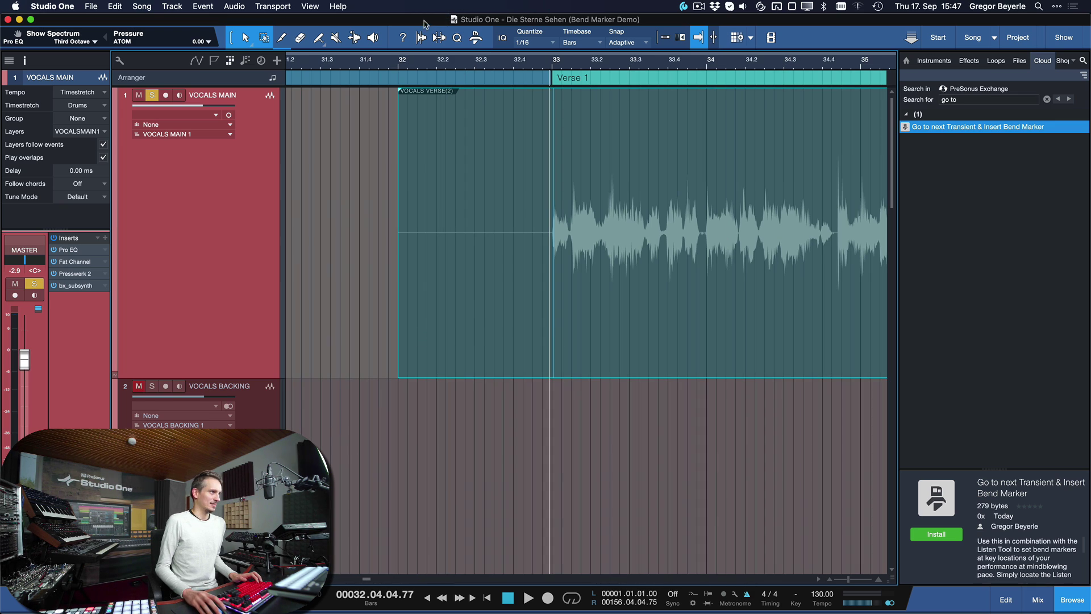
left_click(374, 39)
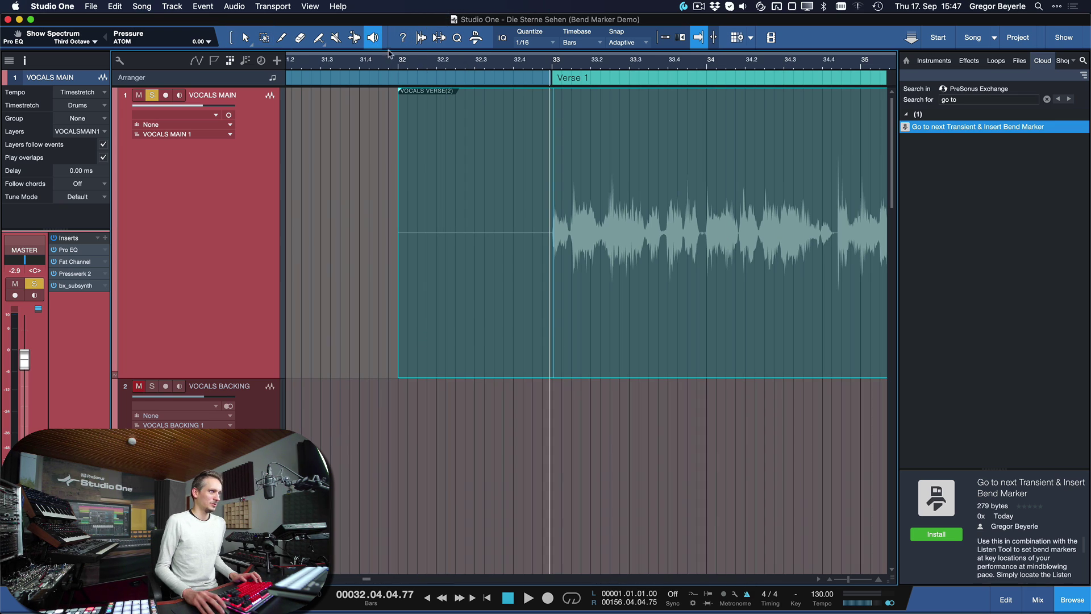
left_click(1080, 600)
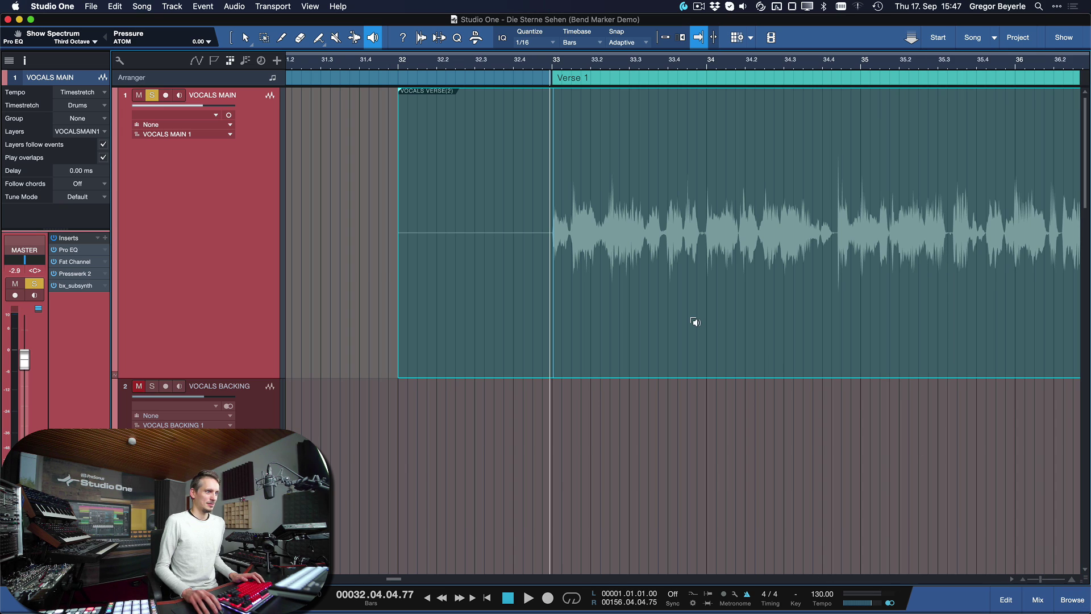
key("w")
key("e")
key("e")
key("e")
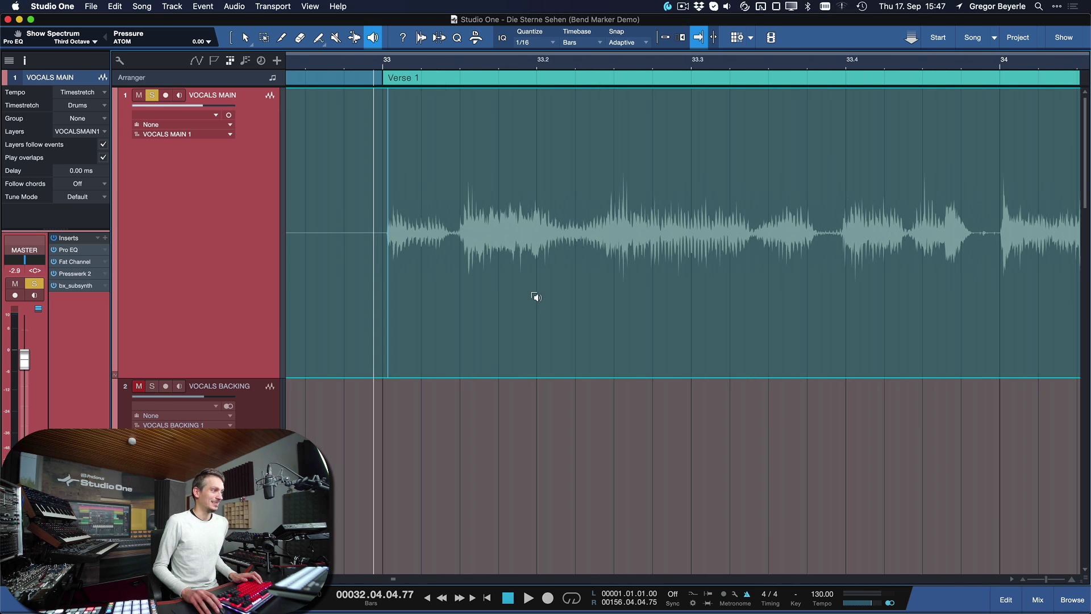
key("space")
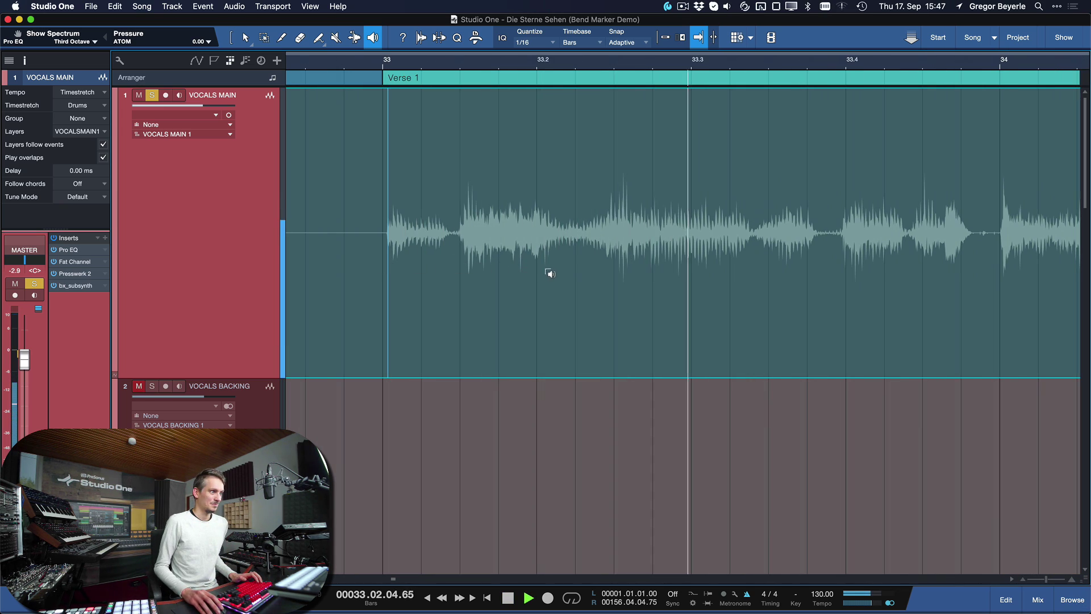
key("space")
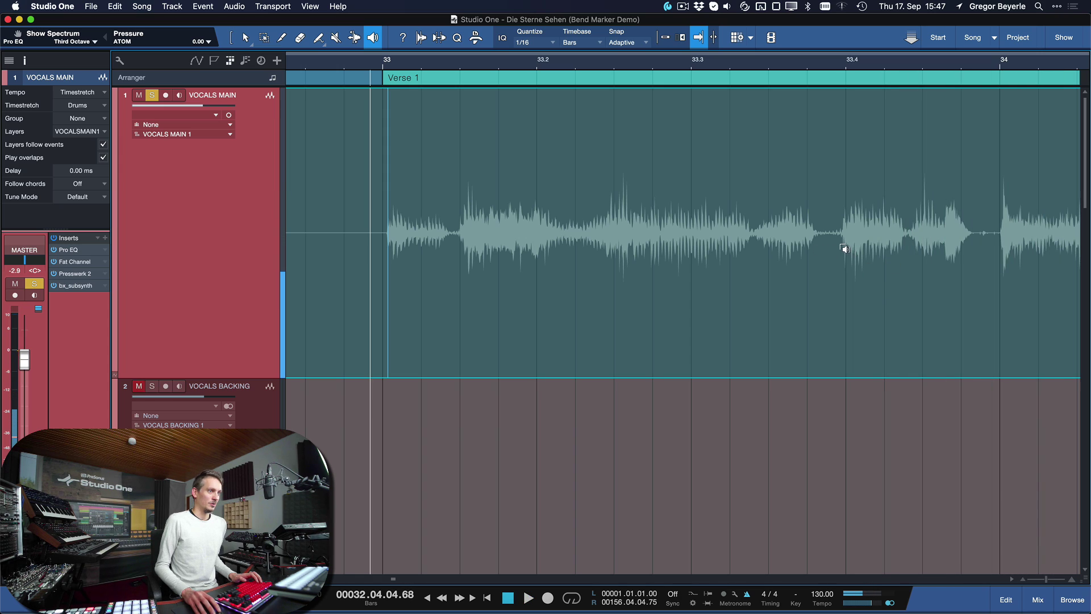
left_click_drag(827, 246, 833, 245)
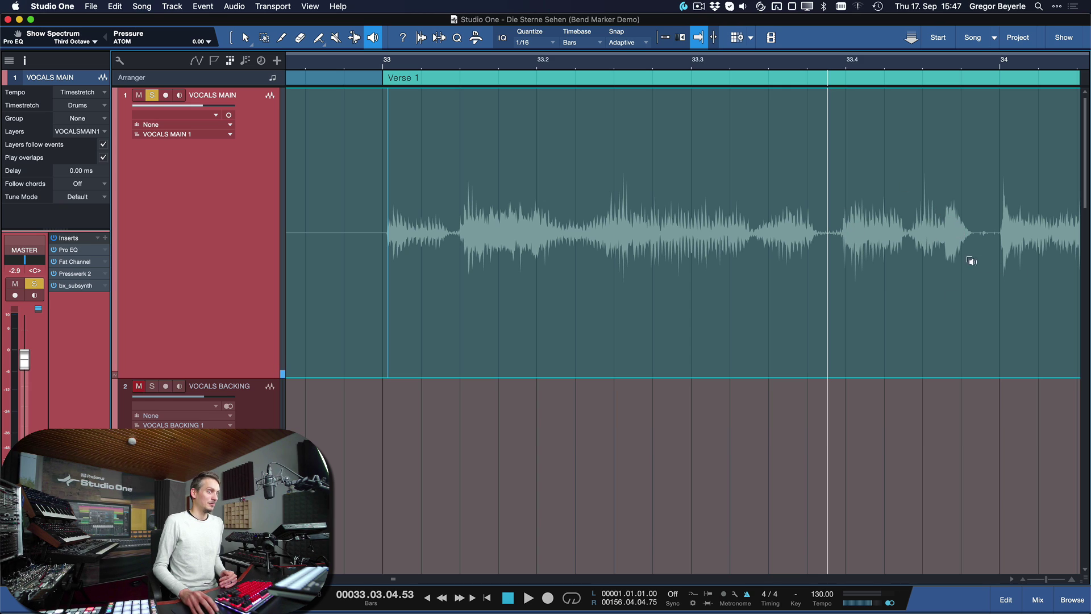
left_click(832, 236)
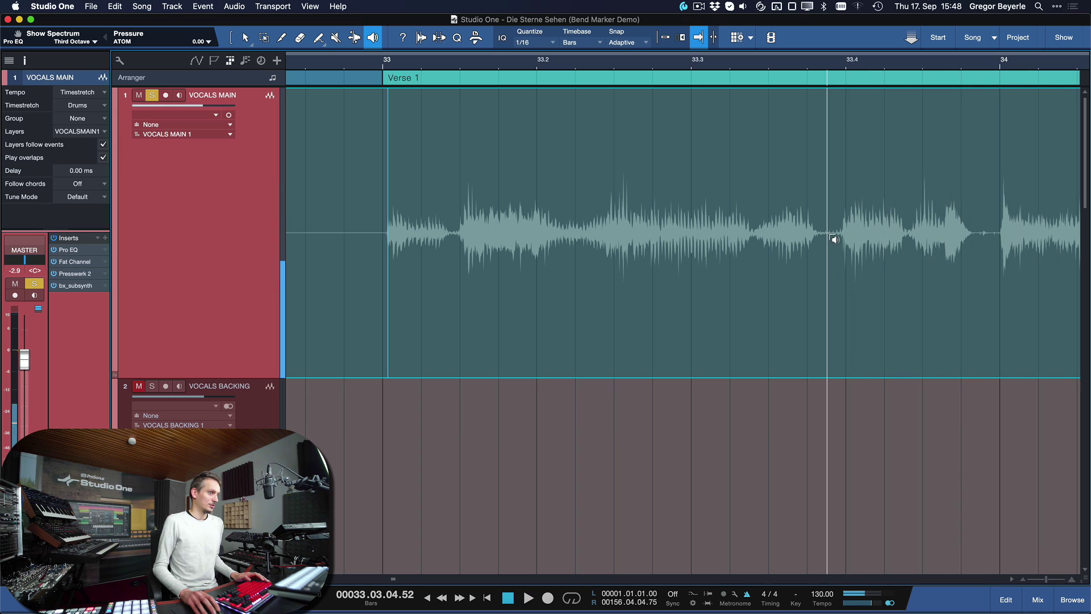
left_click(845, 283)
left_click(985, 241)
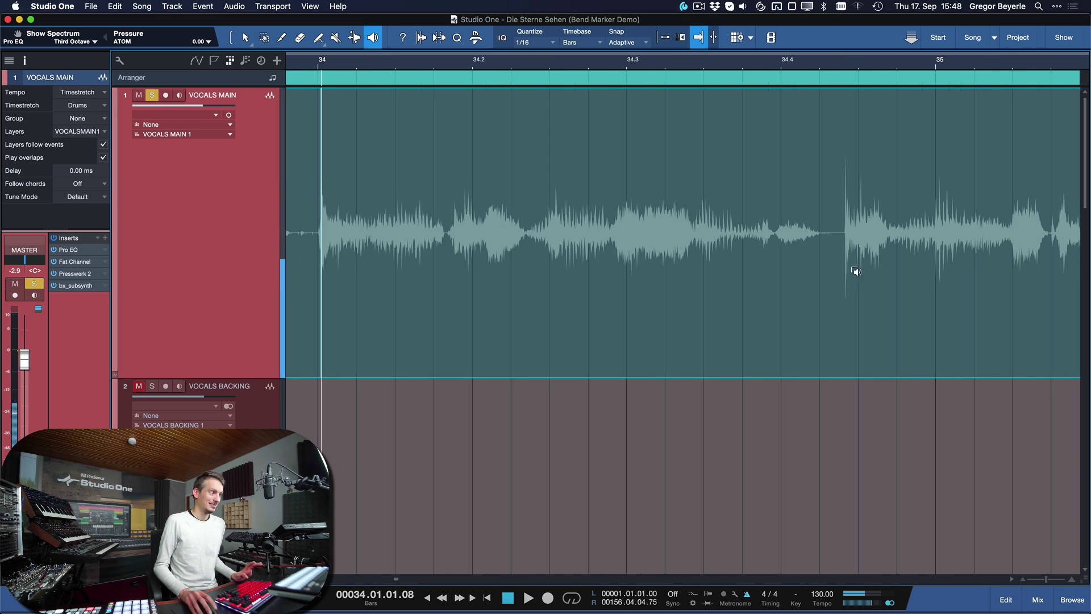
scroll(449, 269, "down", 3)
left_click(394, 68)
scroll(520, 214, "down", 3)
left_click(352, 88)
key("space")
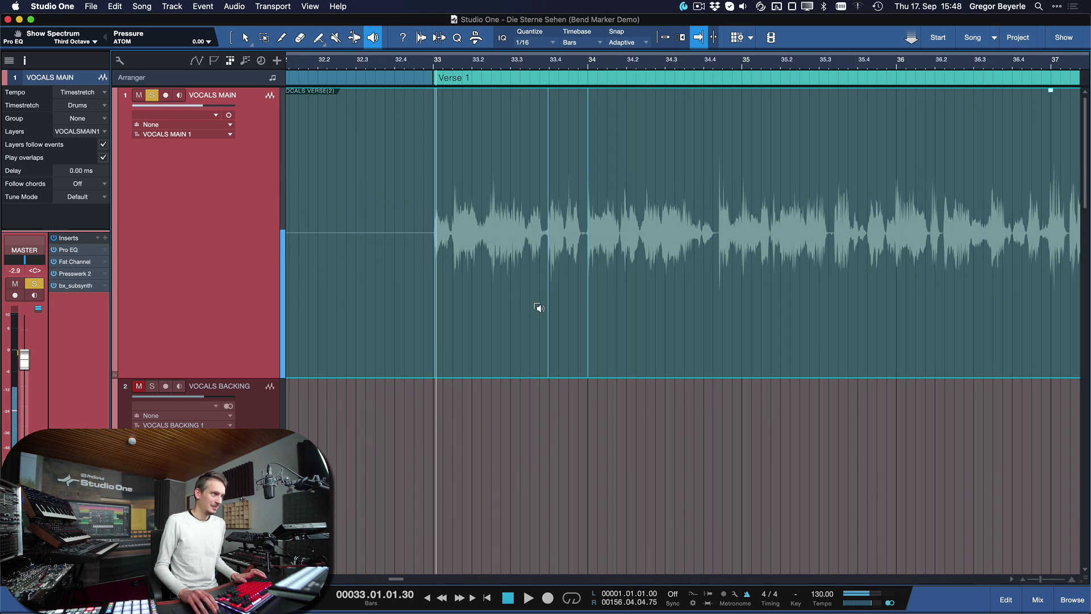
key("space")
left_click_drag(537, 73, 587, 66)
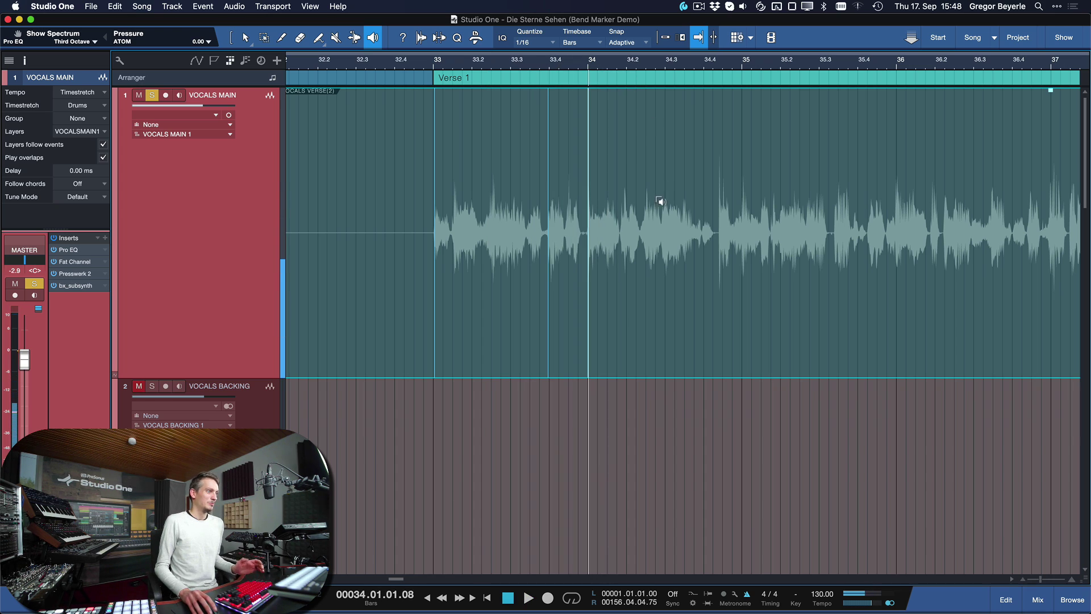
key("space")
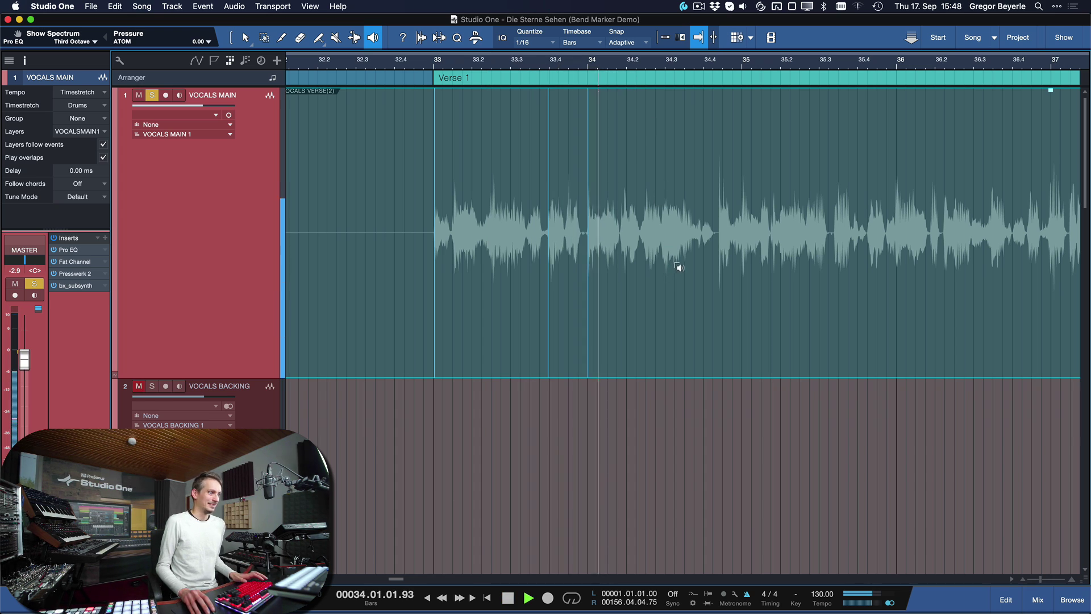
left_click(716, 248)
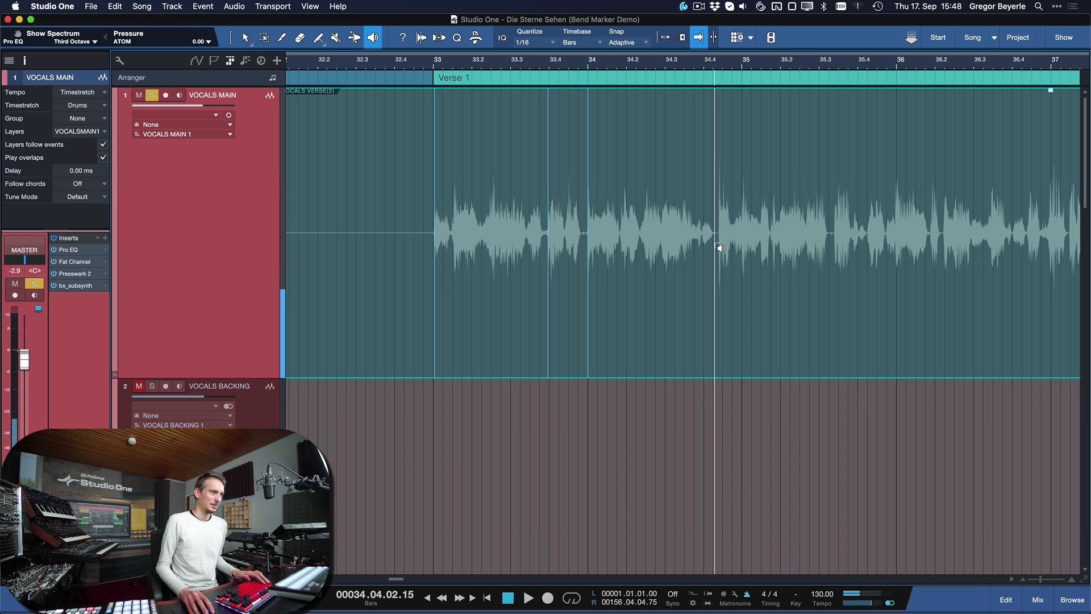
left_click(718, 248)
key("space")
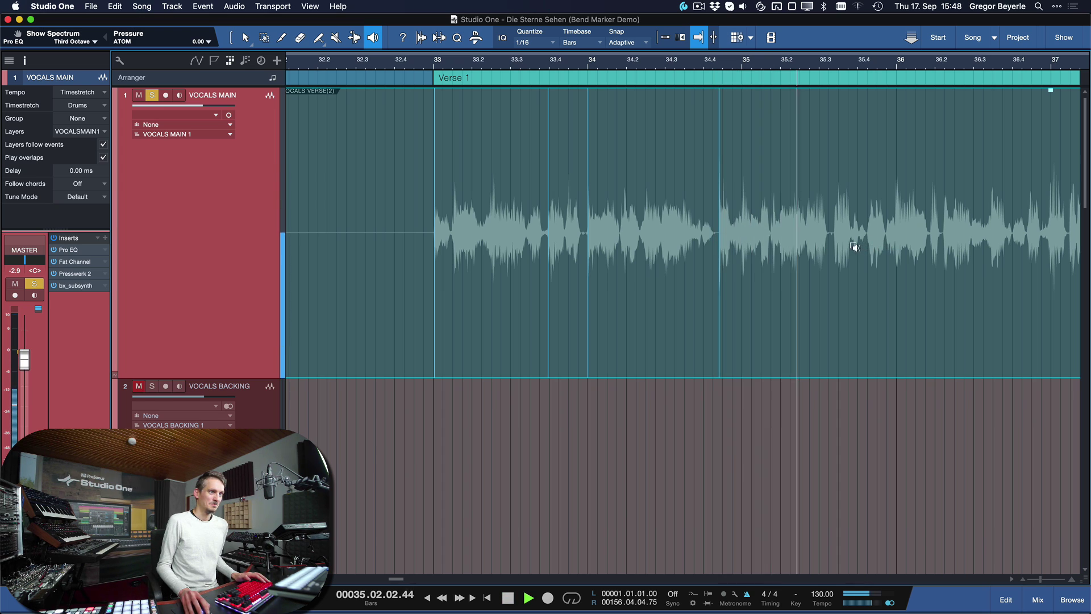
left_click(834, 245)
left_click(835, 246)
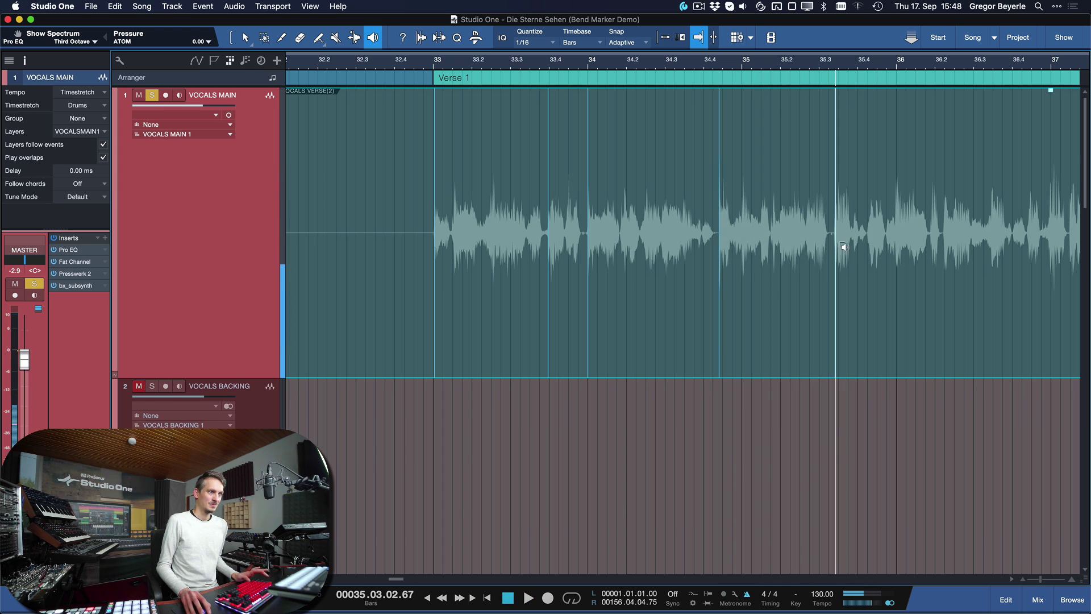
key("space")
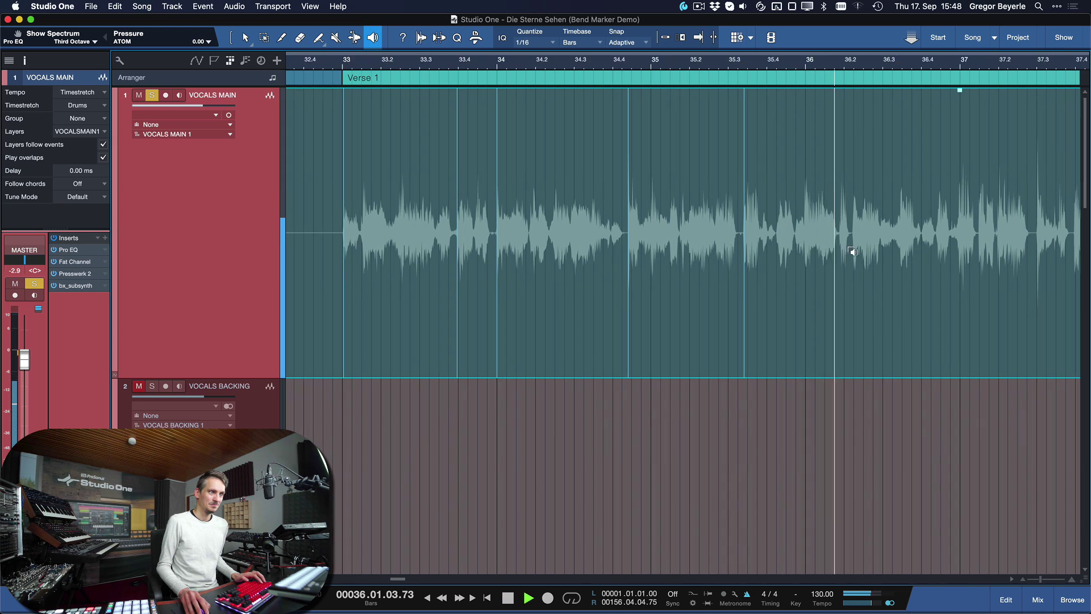
left_click(770, 240)
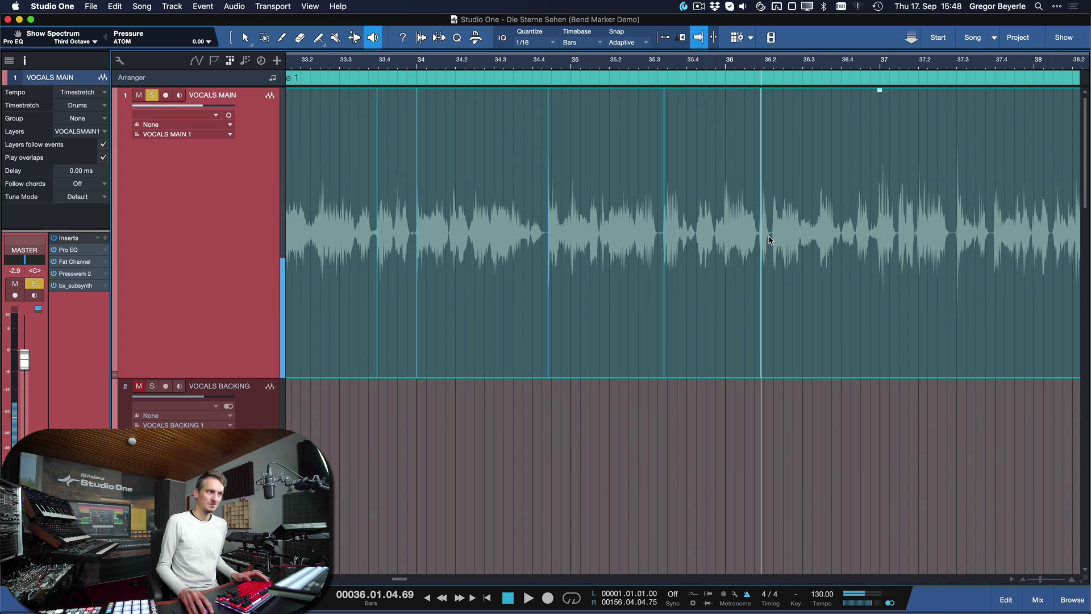
left_click_drag(775, 241, 777, 242)
left_click(715, 66)
key("space")
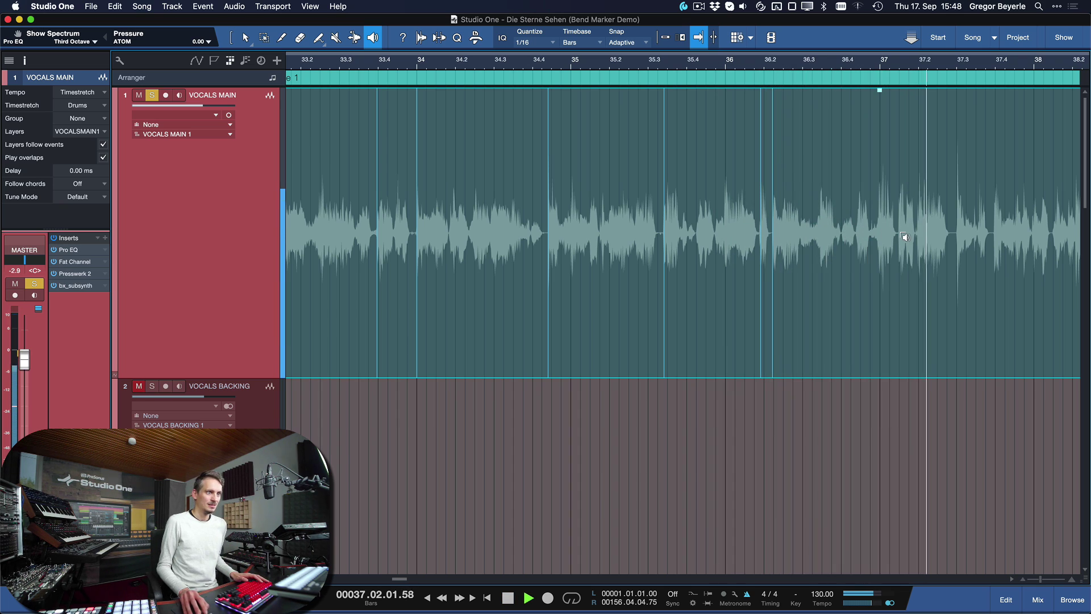
key("space")
left_click_drag(956, 238, 957, 237)
key("space")
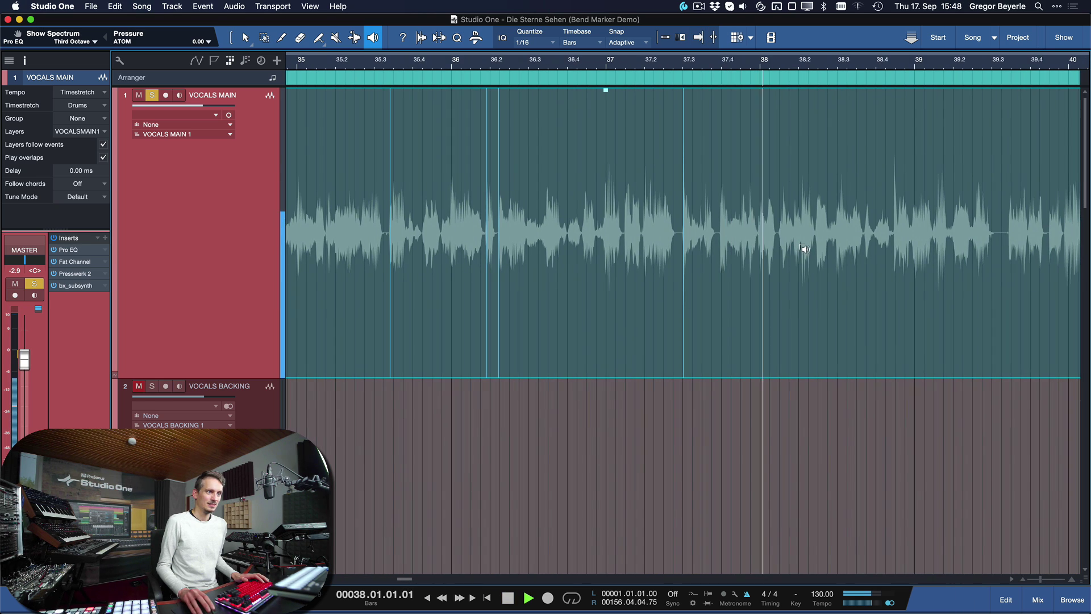
left_click_drag(838, 243, 858, 248)
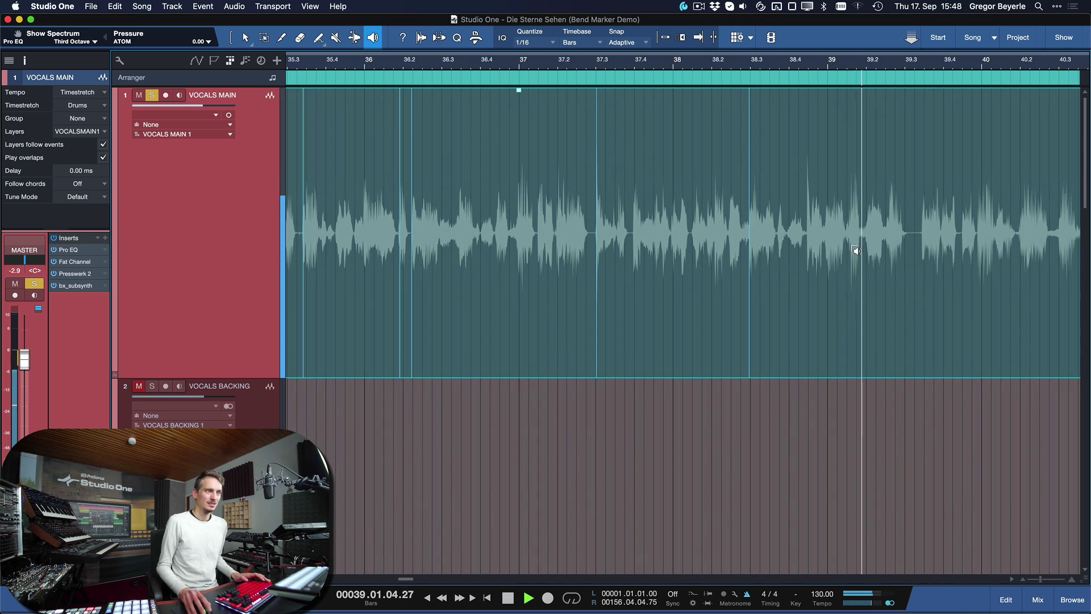
key("space")
mouse_move(923, 245)
left_mouse_down()
mouse_move(884, 246)
mouse_move(915, 246)
left_mouse_up()
left_click(955, 246)
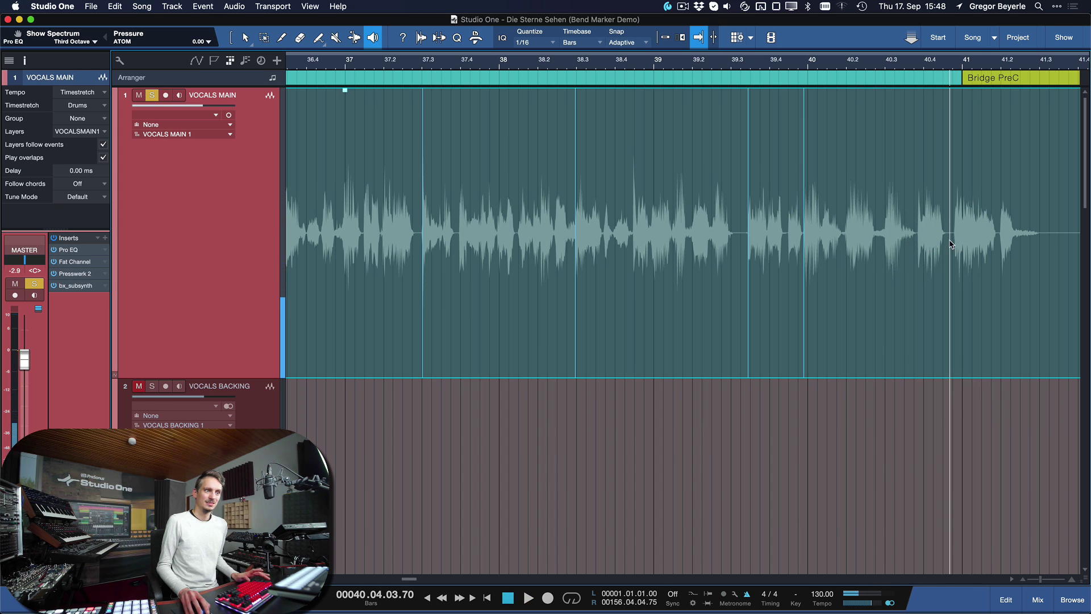
key("1")
key("w")
key("w")
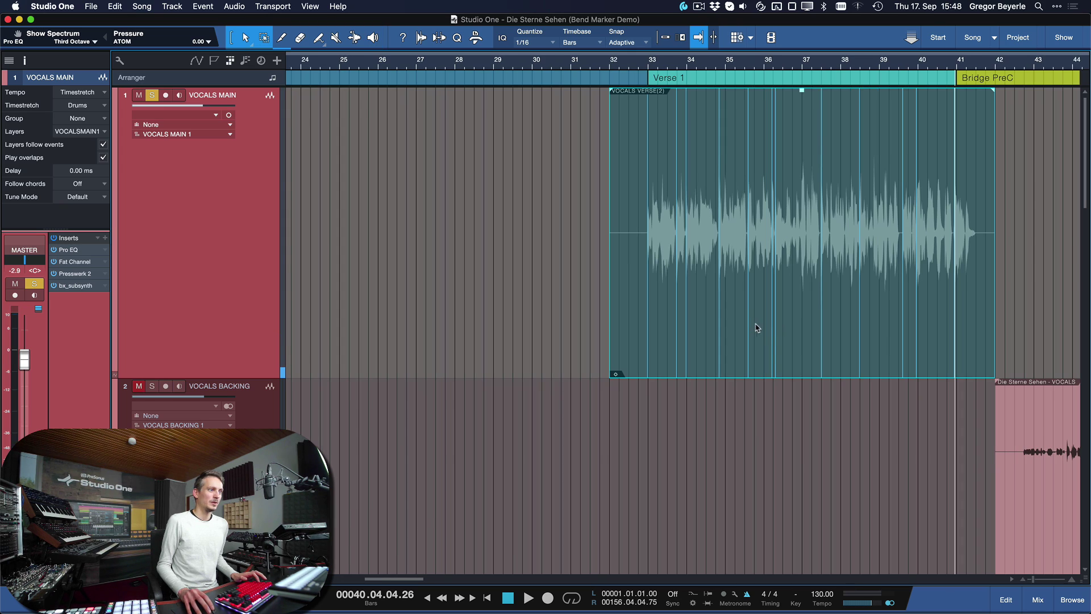
Return to bar 32, colour the waveform's stretched sections, and open the bend marker settings
key("l")
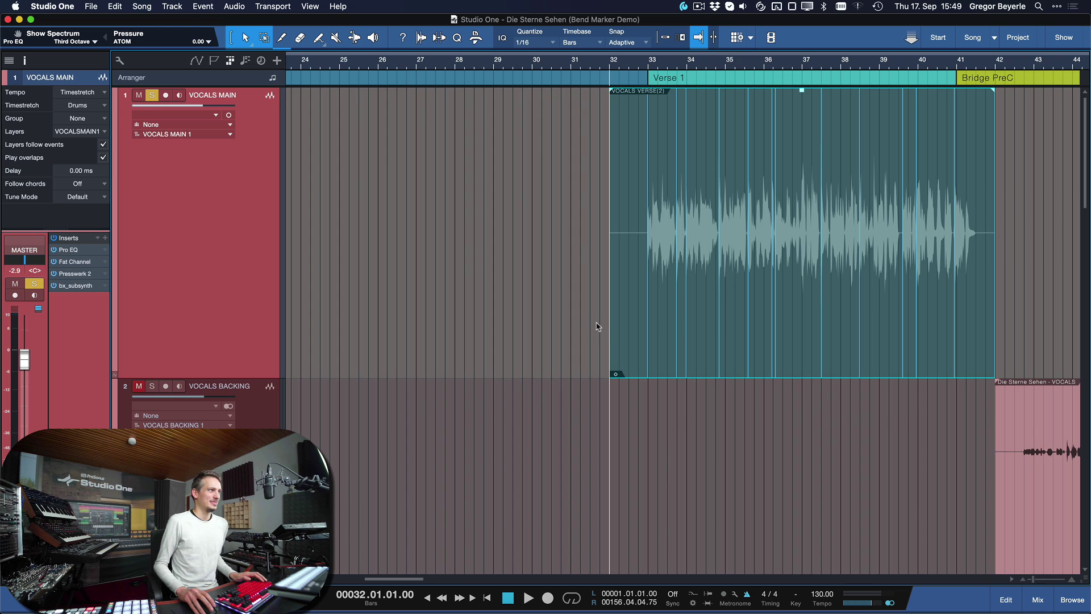
key("q")
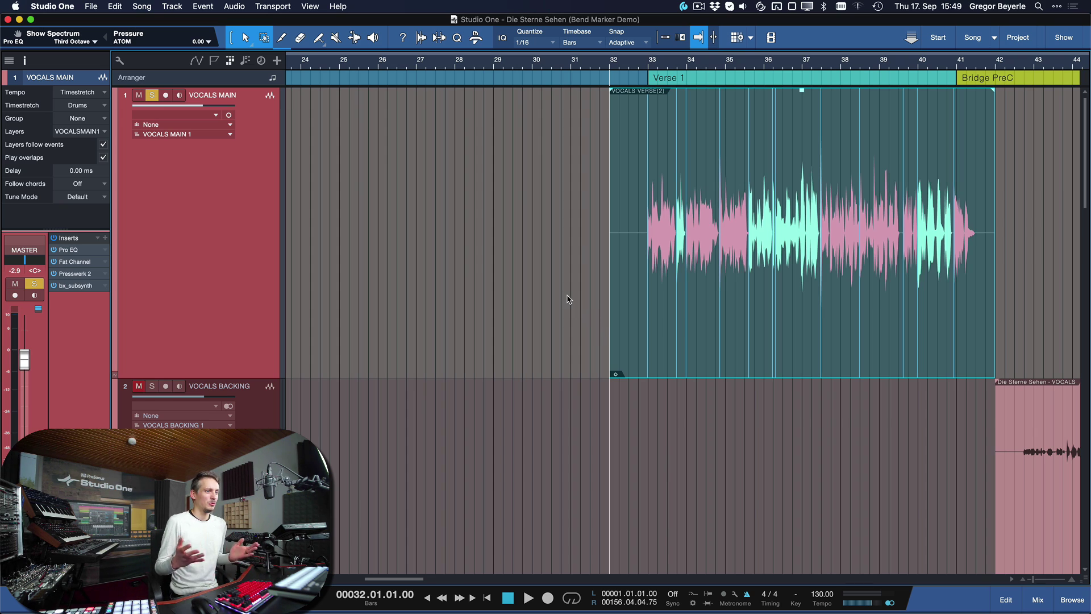
left_click(424, 37)
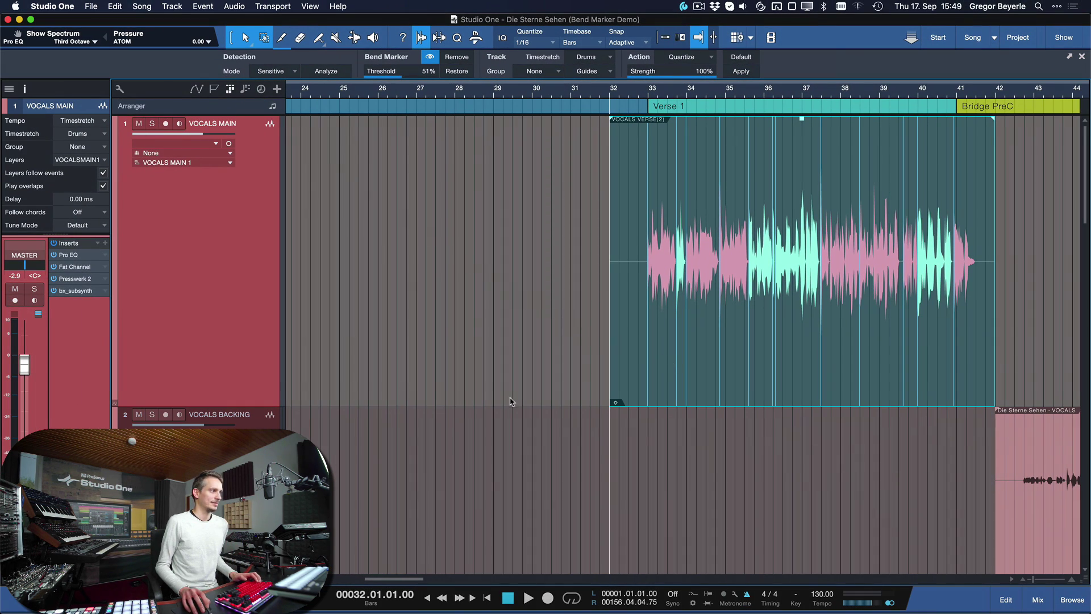
Play the verse zoomed in to audition the stretching, then stop and zoom back out
key("space")
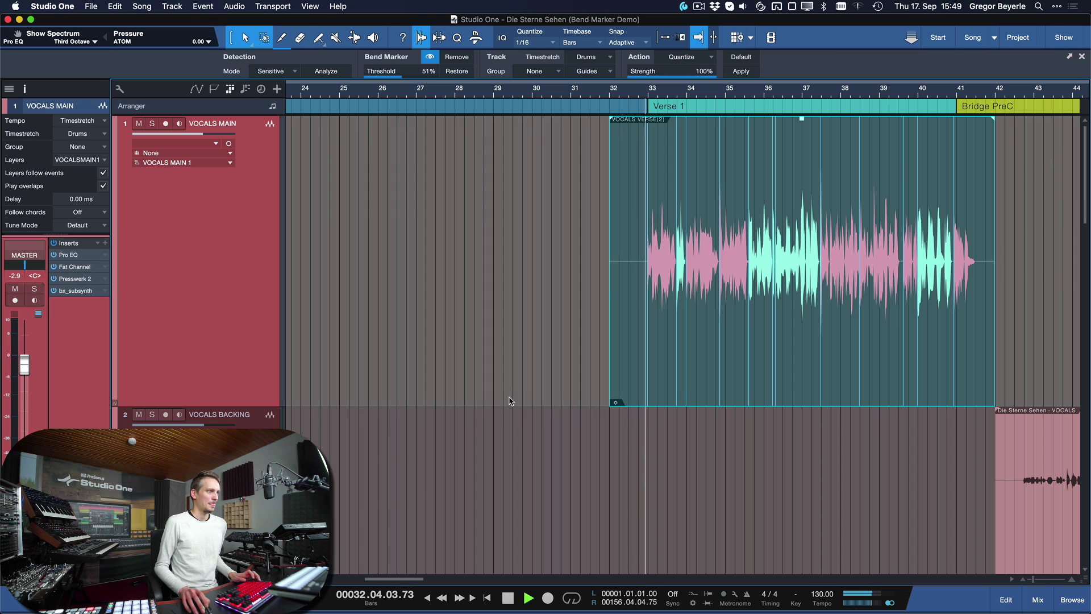
key("e")
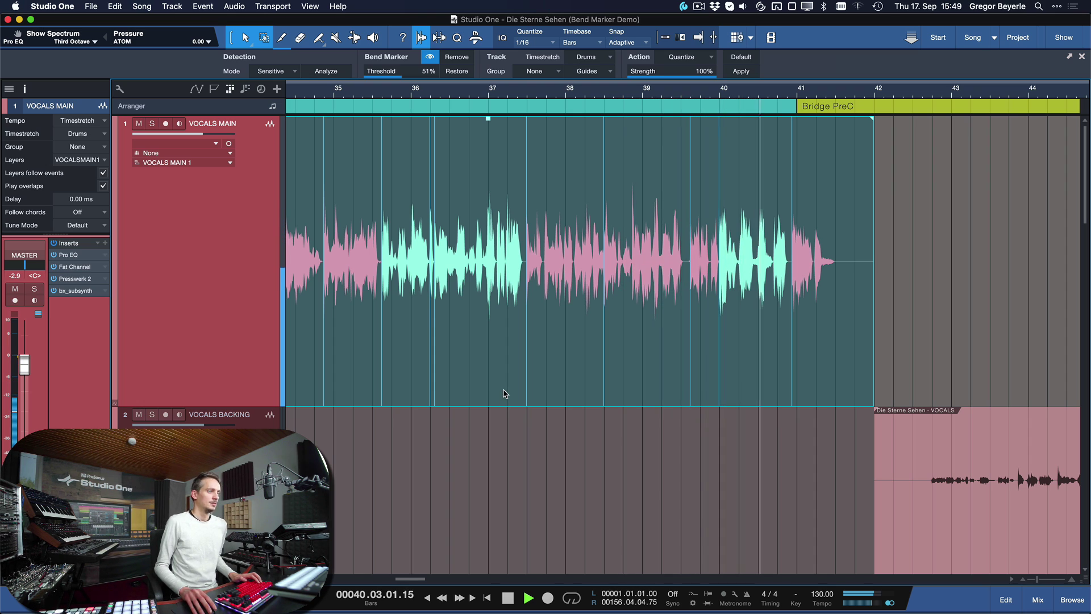
key("space")
key("w")
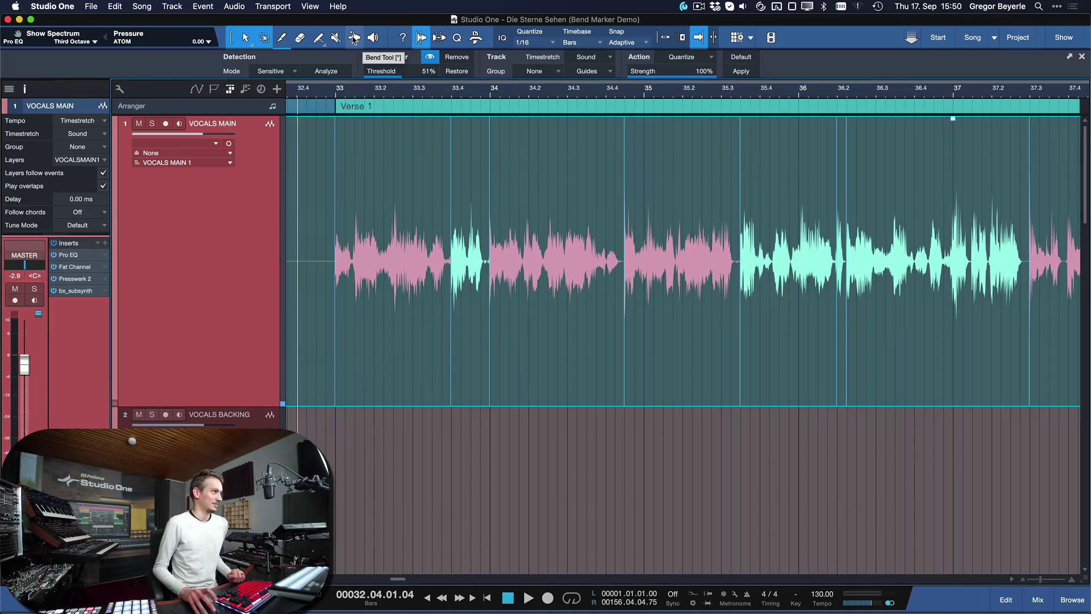
With the Bend Tool, nudge the bend marker at bar 33 slightly later
left_click(353, 38)
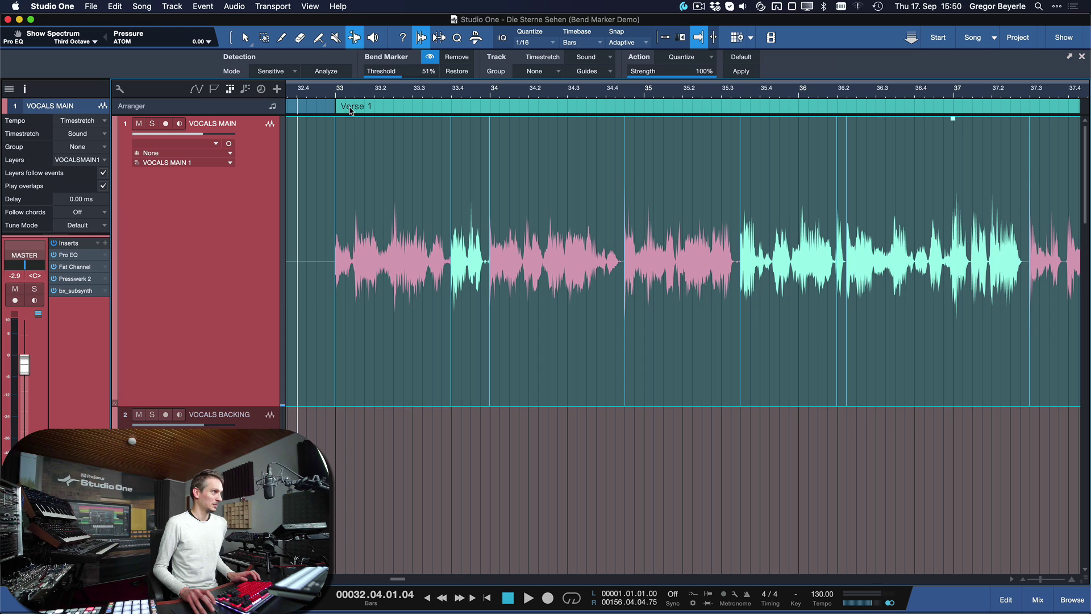
left_click(334, 203)
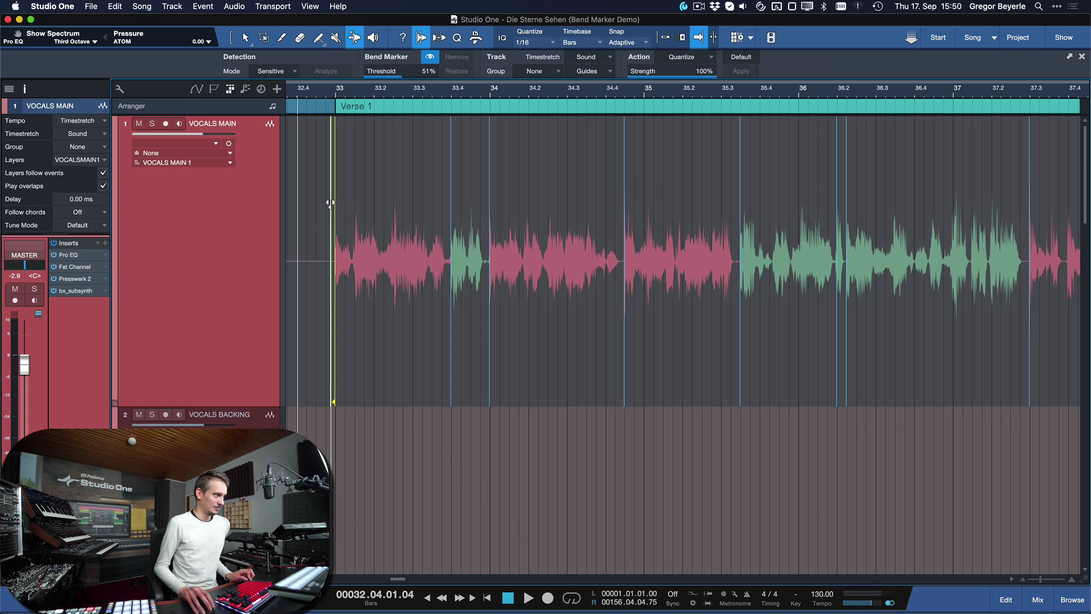
mouse_move(338, 203)
left_mouse_down()
mouse_move(334, 213)
mouse_move(334, 202)
left_mouse_up()
key("e")
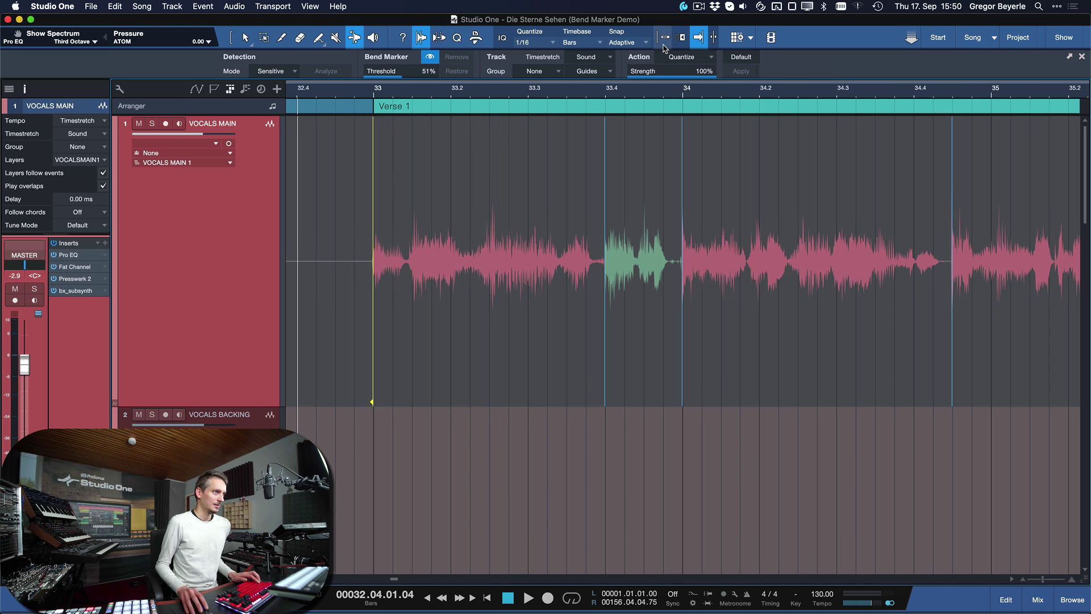
Drag further bend markers to retime vocal slices and add new markers near bars 33 and 34
left_click_drag(378, 245, 375, 243)
left_click_drag(598, 245, 599, 246)
left_click_drag(698, 275, 685, 286)
key("space")
key("space")
left_click(408, 279)
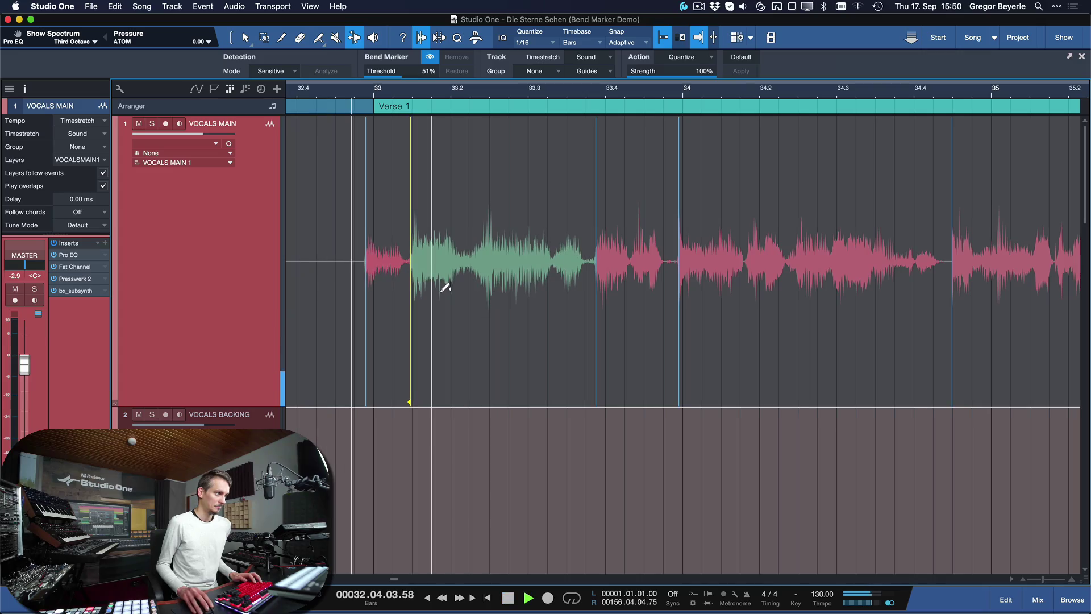